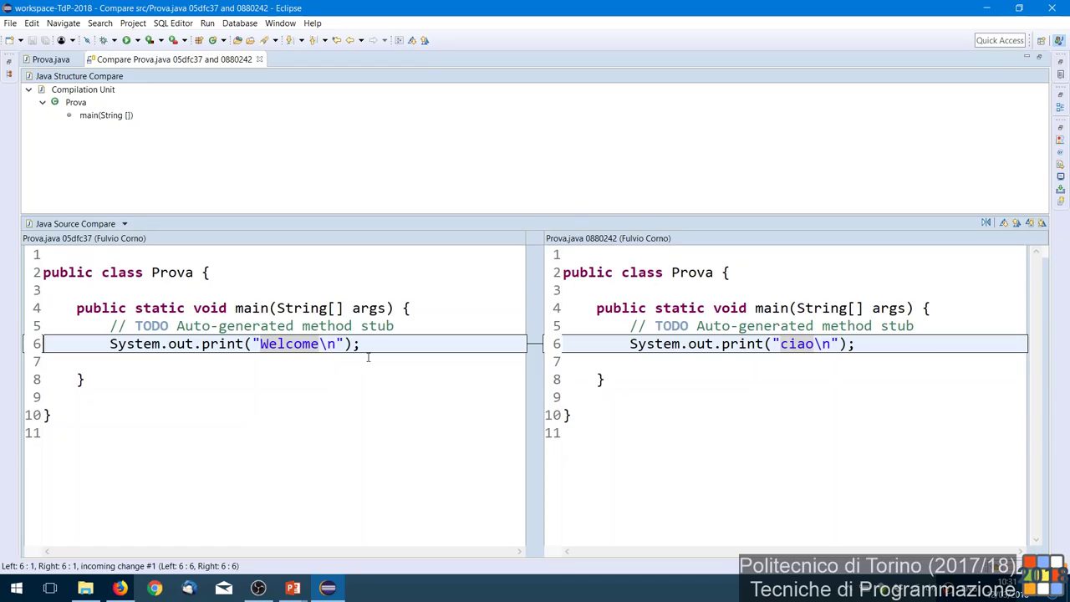
Close the Prova.java revision comparison and the History view, restore the normal workspace layout, and minimize the Git Staging area
left_click(259, 59)
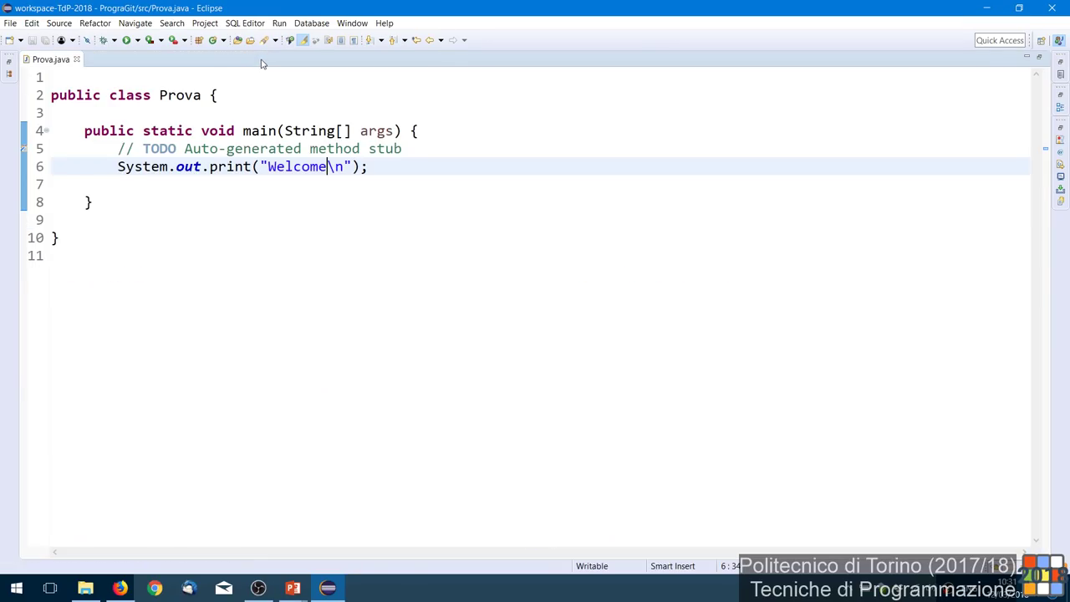
double_click(44, 61)
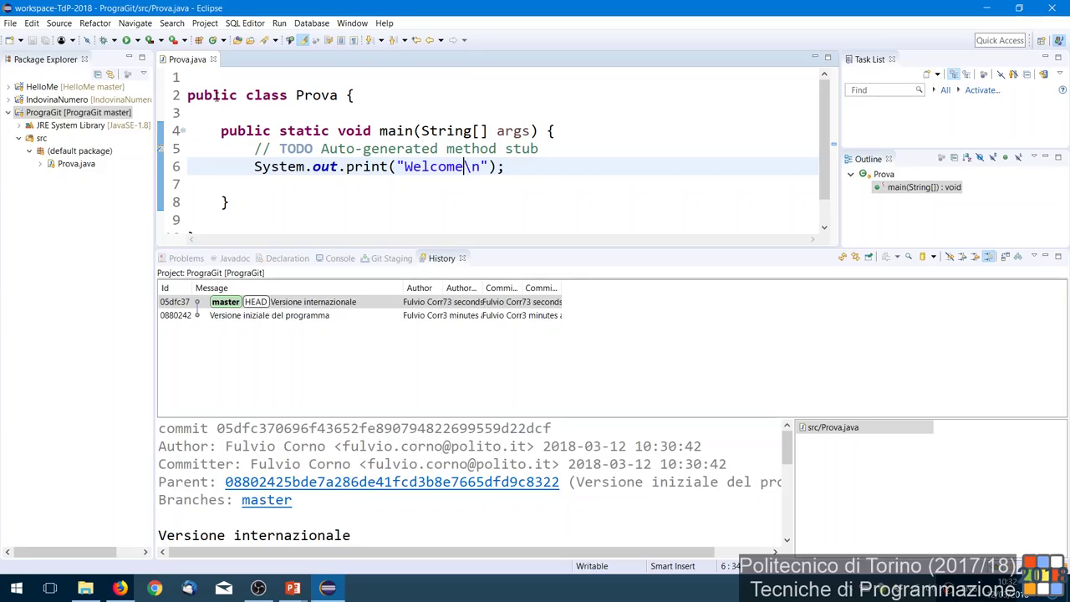
left_click(296, 318)
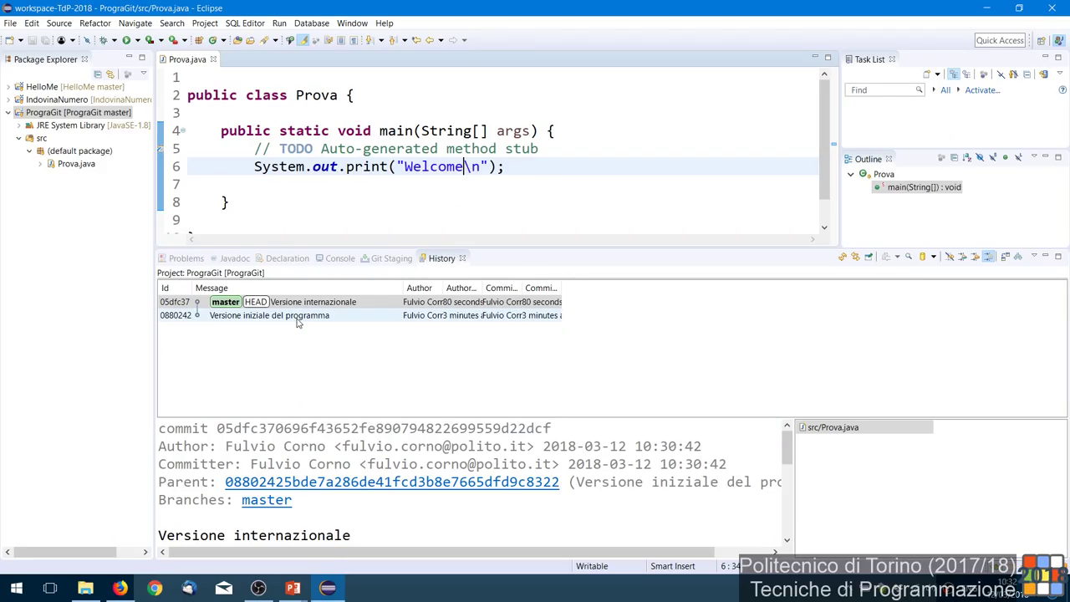
left_click(463, 258)
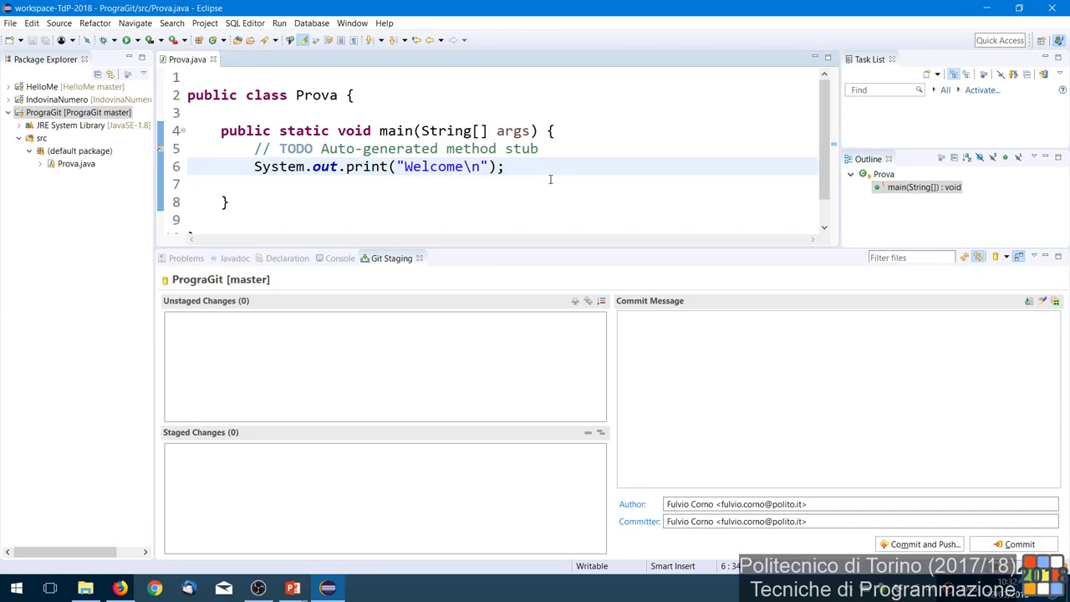
left_click(1045, 257)
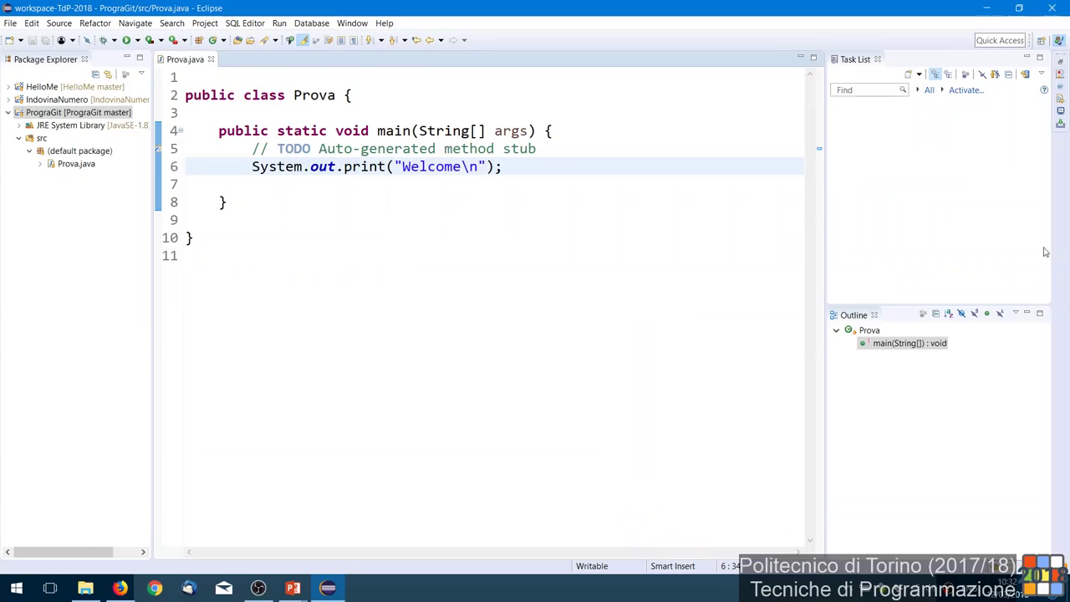
Leave Eclipse and the slide show, switch to GitHub in Firefox, and change the dashboard context to the personal account
left_click(980, 9)
key("Escape")
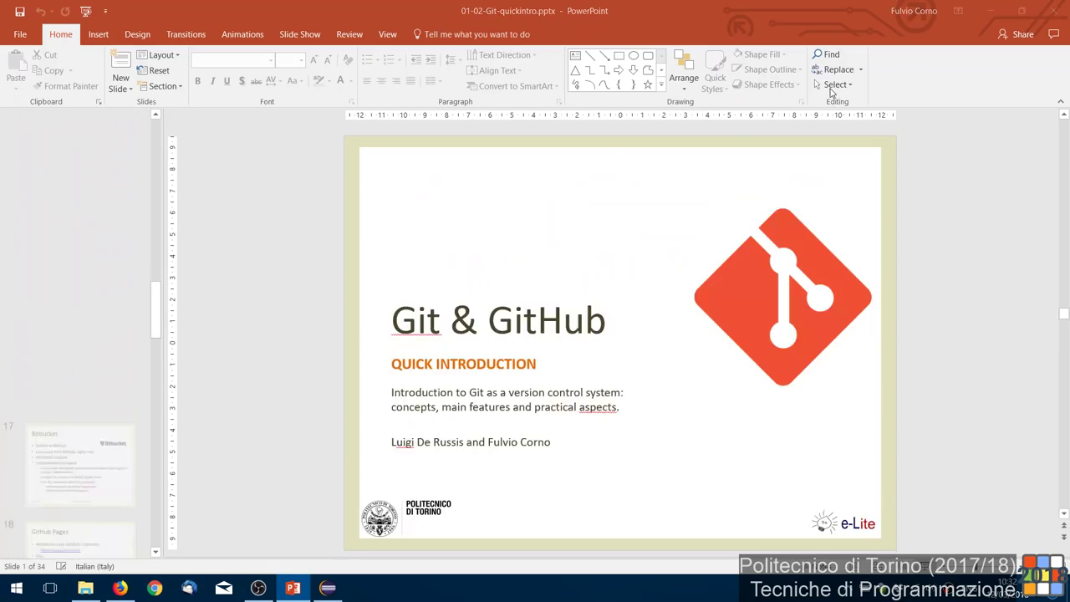
left_click(134, 590)
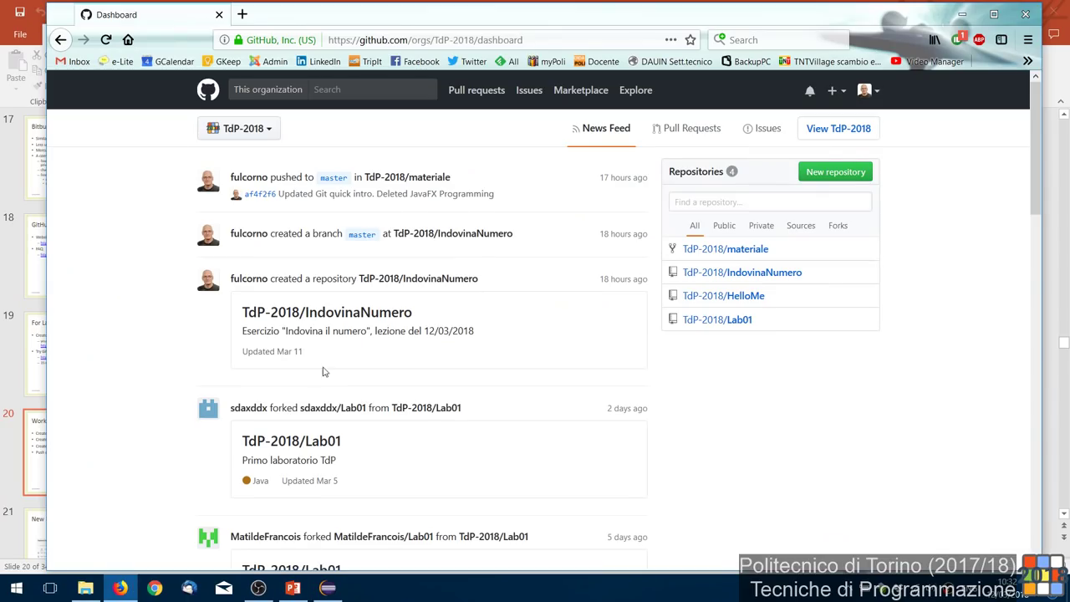
left_click(267, 132)
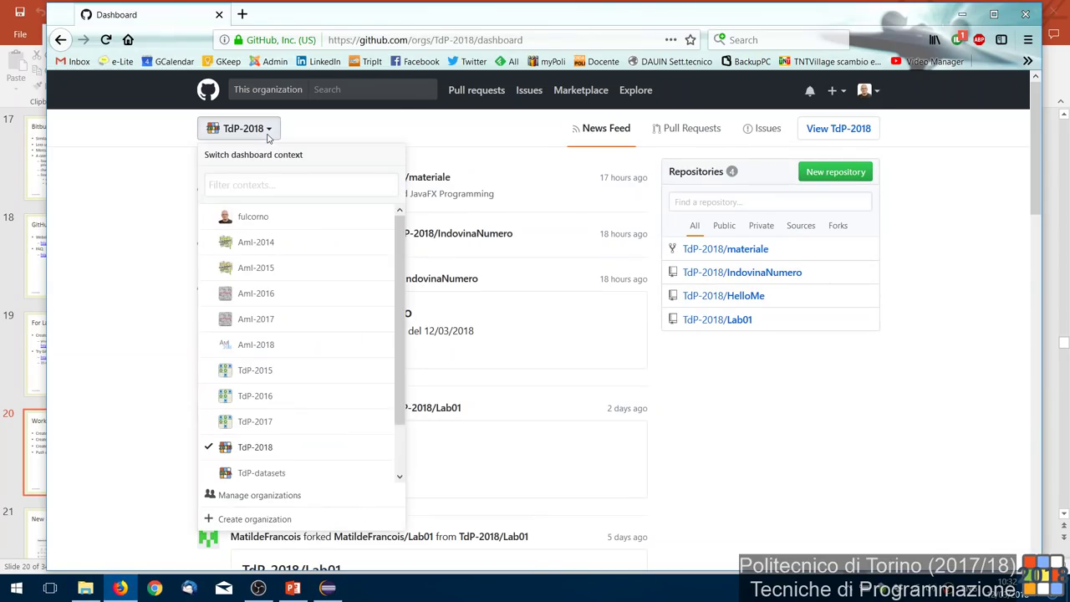
left_click(300, 216)
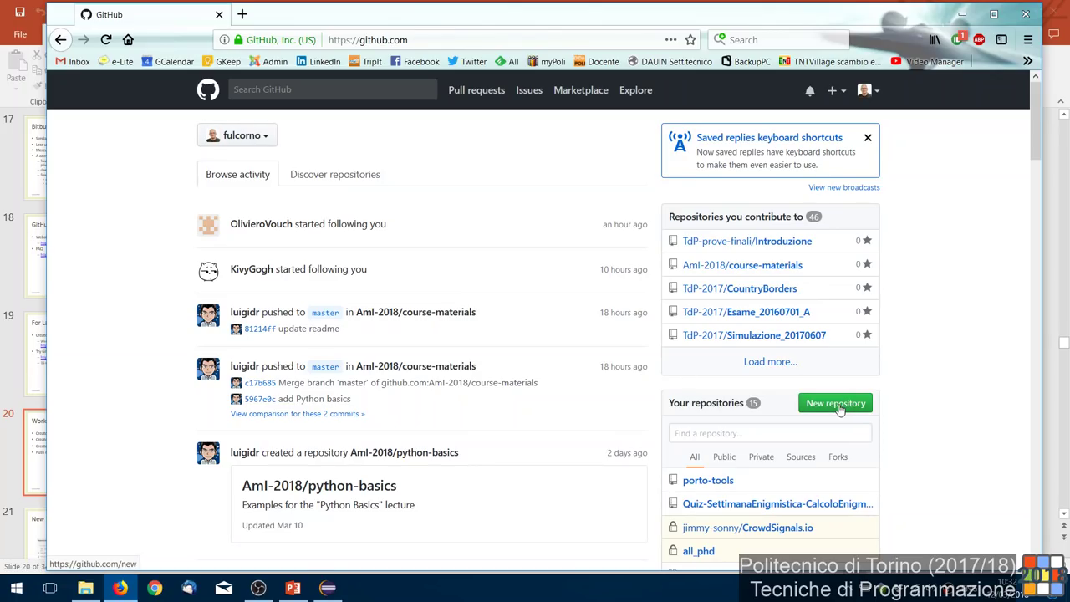
Create a public GitHub repository named ProvaGit with the description "esempio di git", without a README
left_click(843, 92)
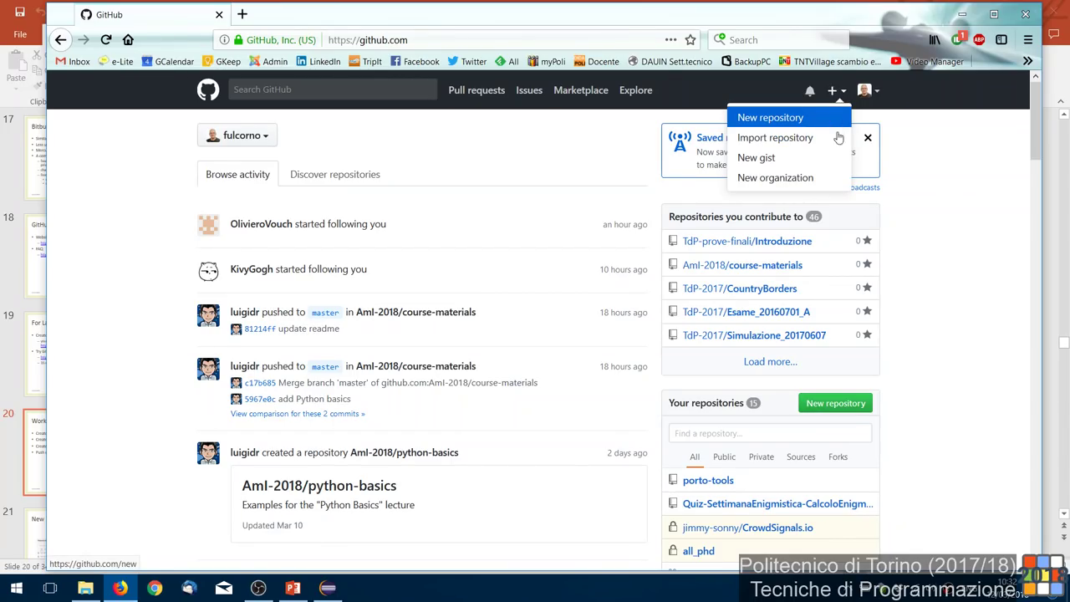
left_click(851, 407)
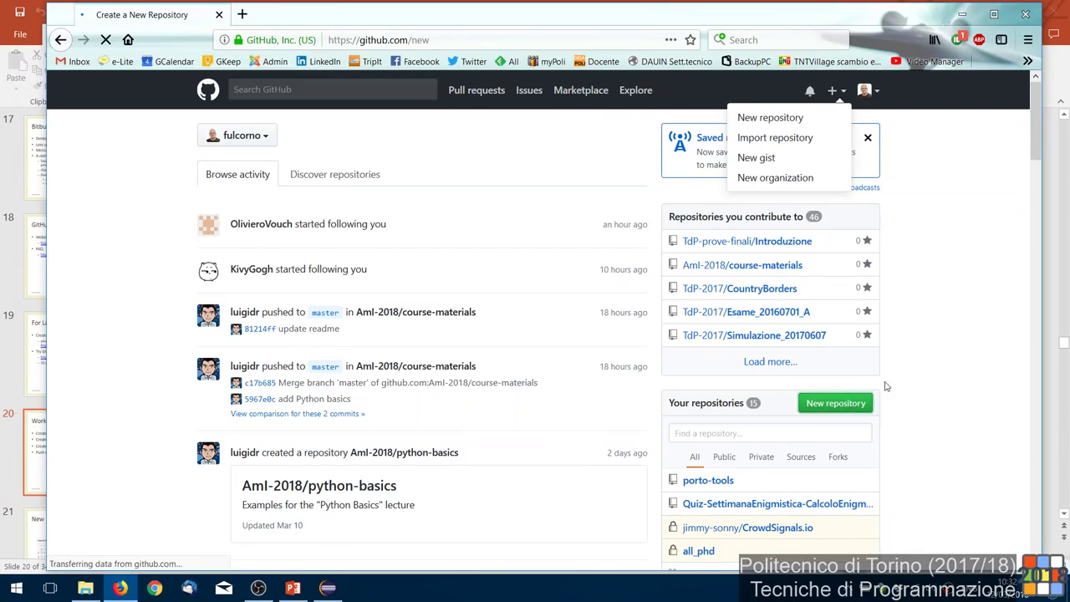
key("alt+Tab")
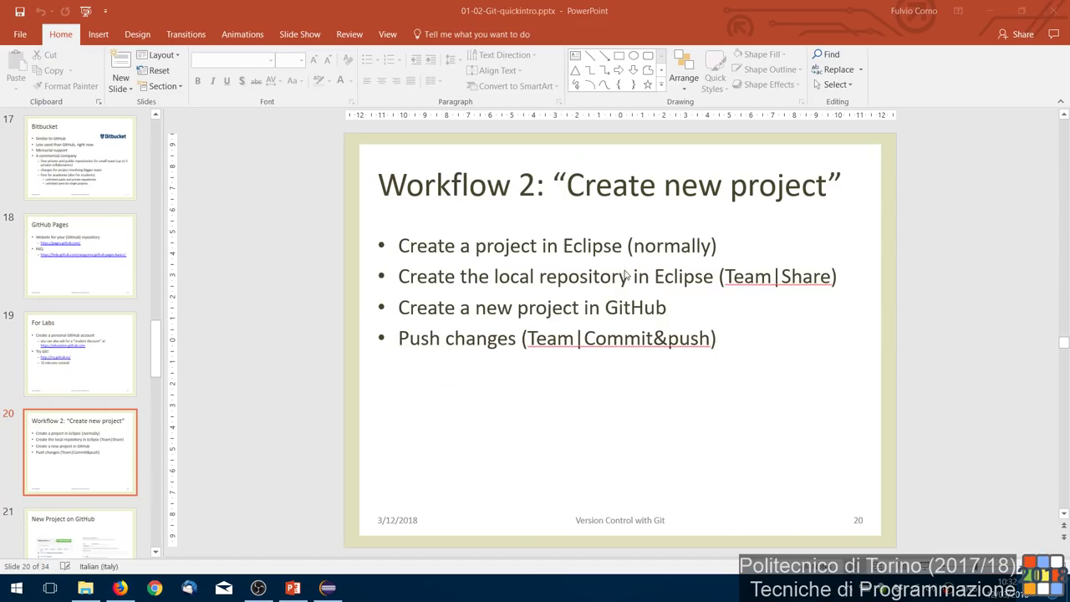
key("alt+Tab")
left_click(617, 270)
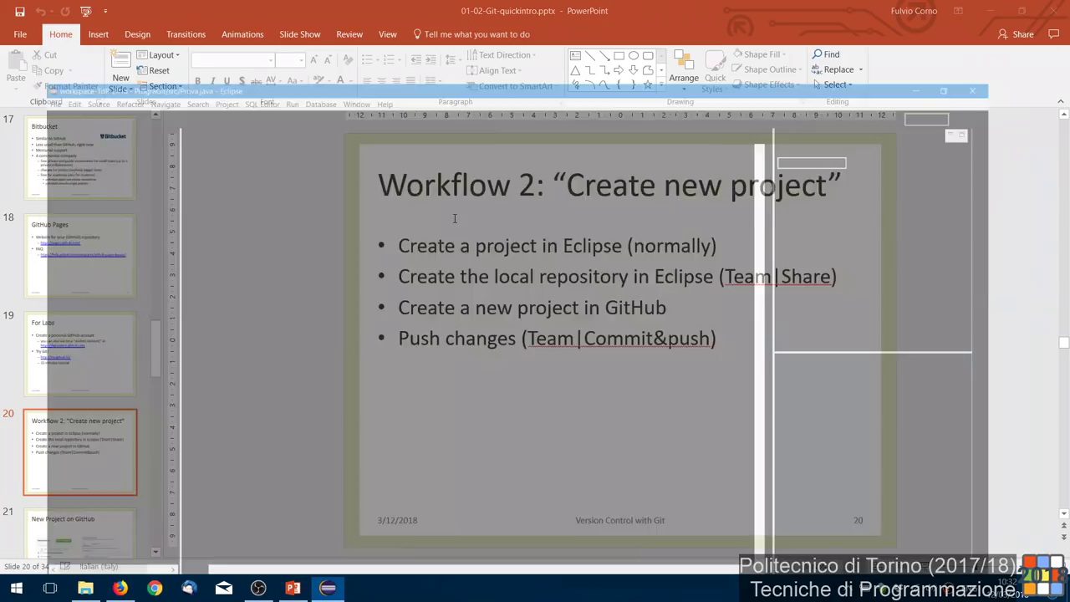
key("alt+Tab")
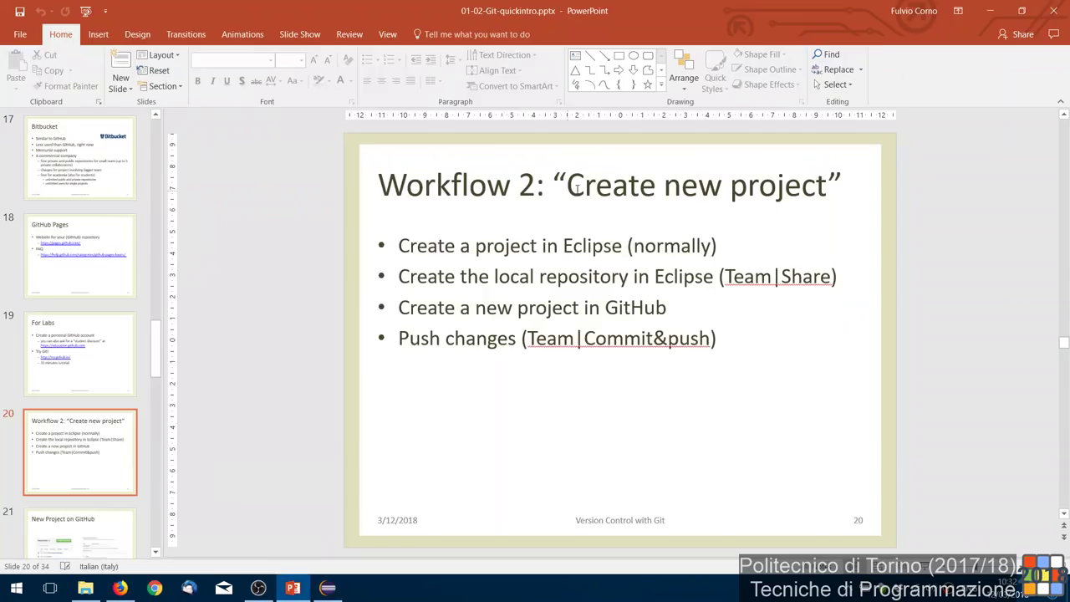
key("alt+Tab")
type("ProvaGit")
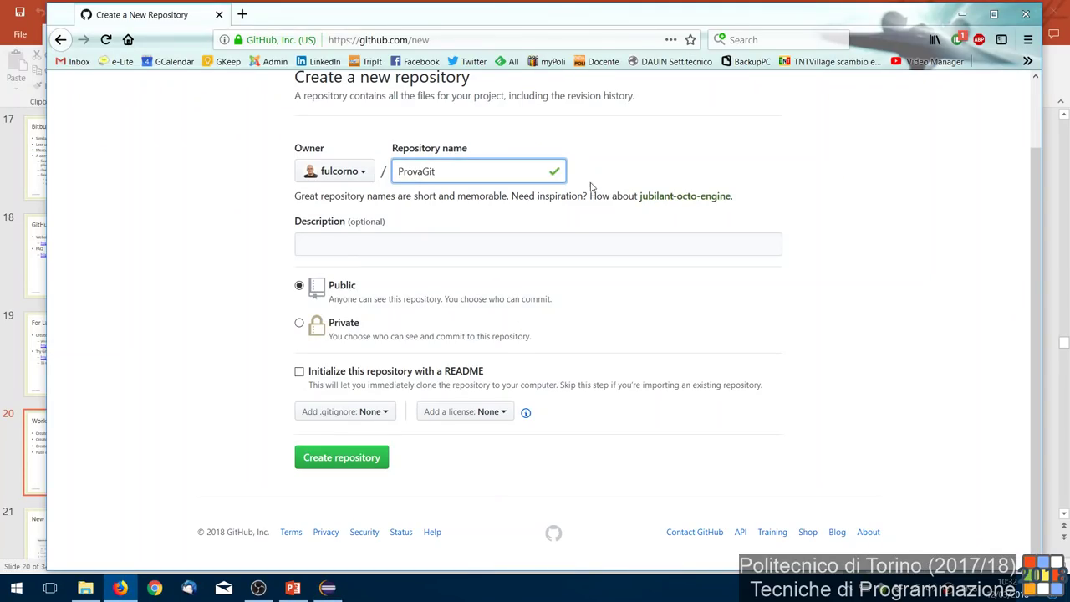
left_click(571, 234)
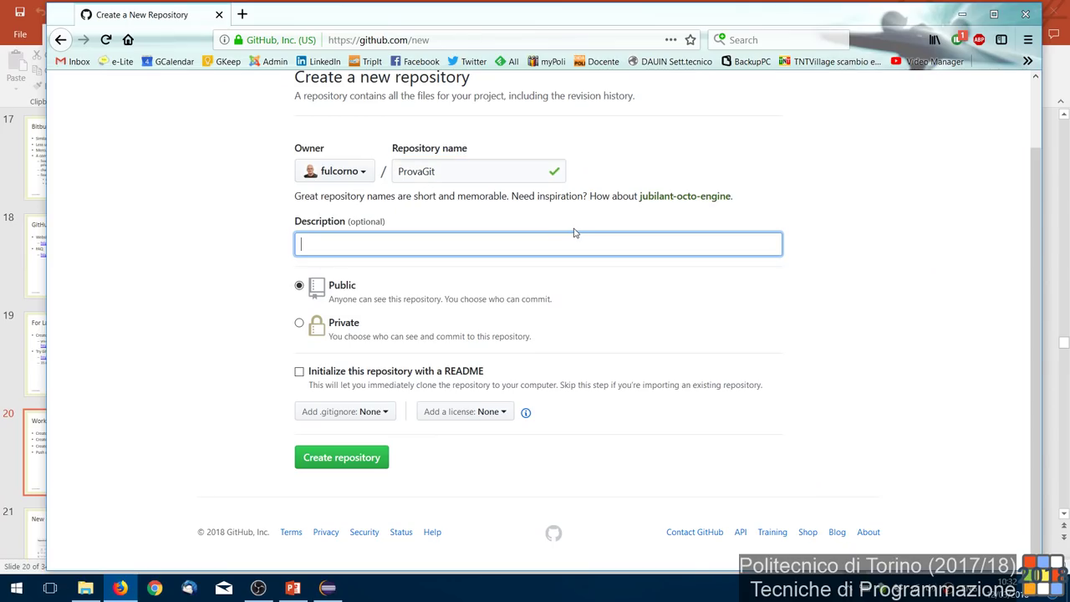
type("esempio di git")
left_click(363, 458)
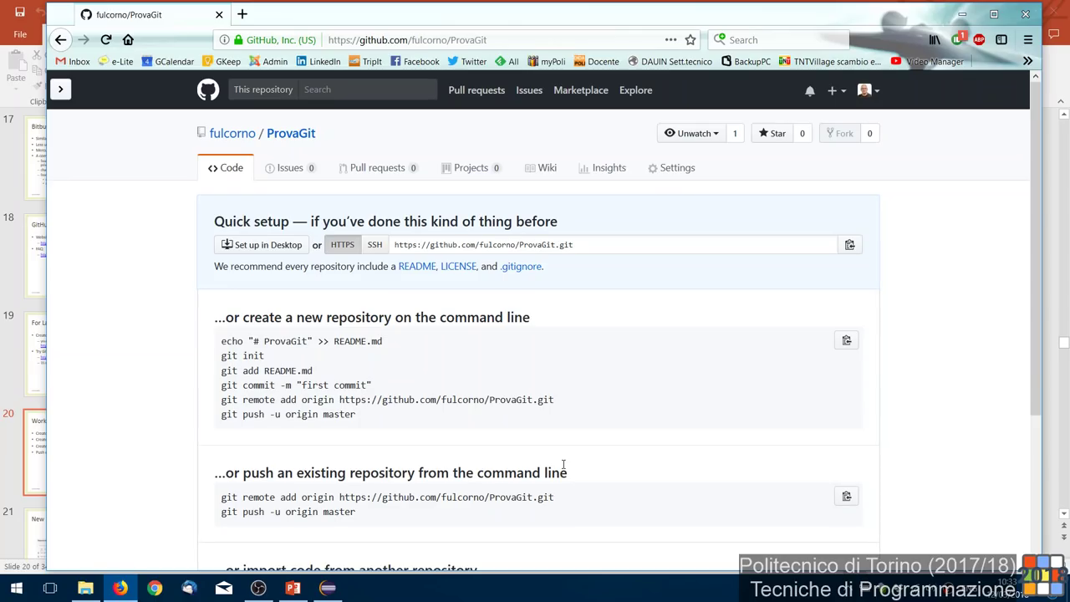
Review the setup instructions, copy the ProvaGit repository's HTTPS URL, and switch back to Eclipse
scroll(606, 348, "down", 1)
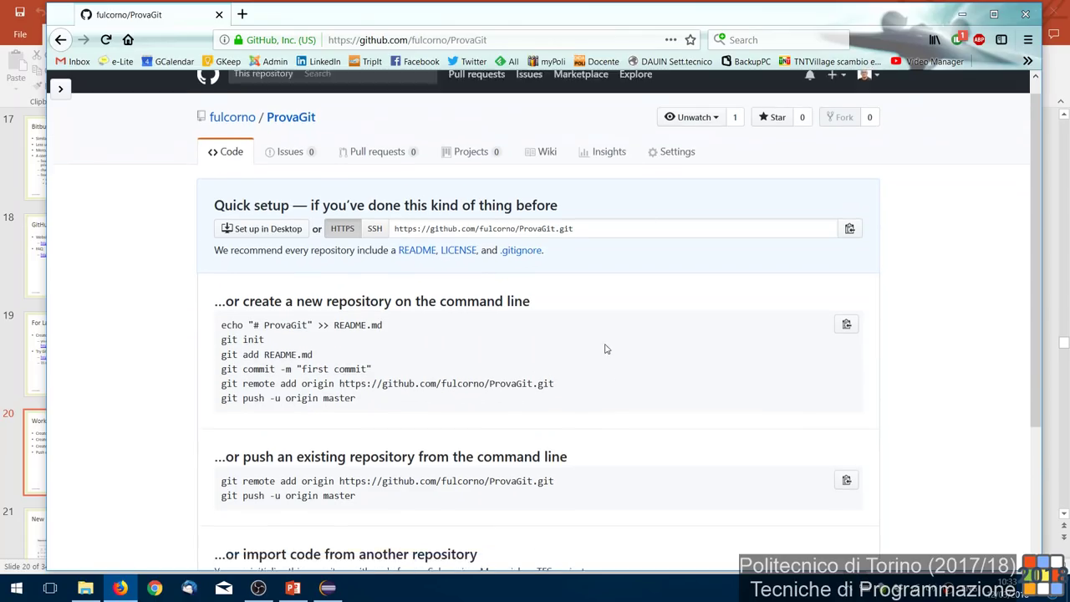
scroll(606, 349, "down", 3)
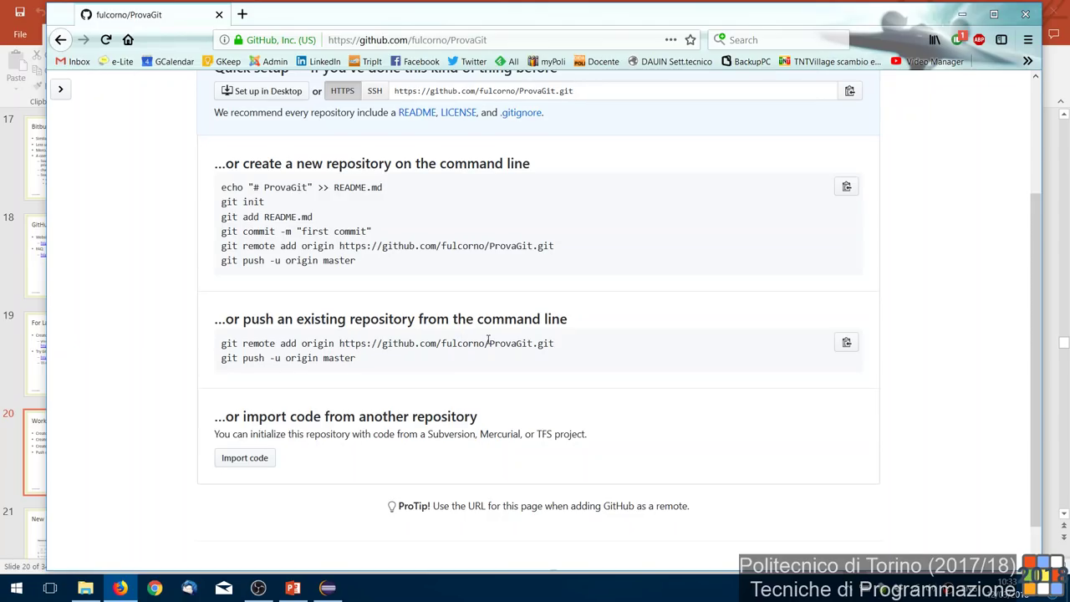
scroll(468, 335, "up", 3)
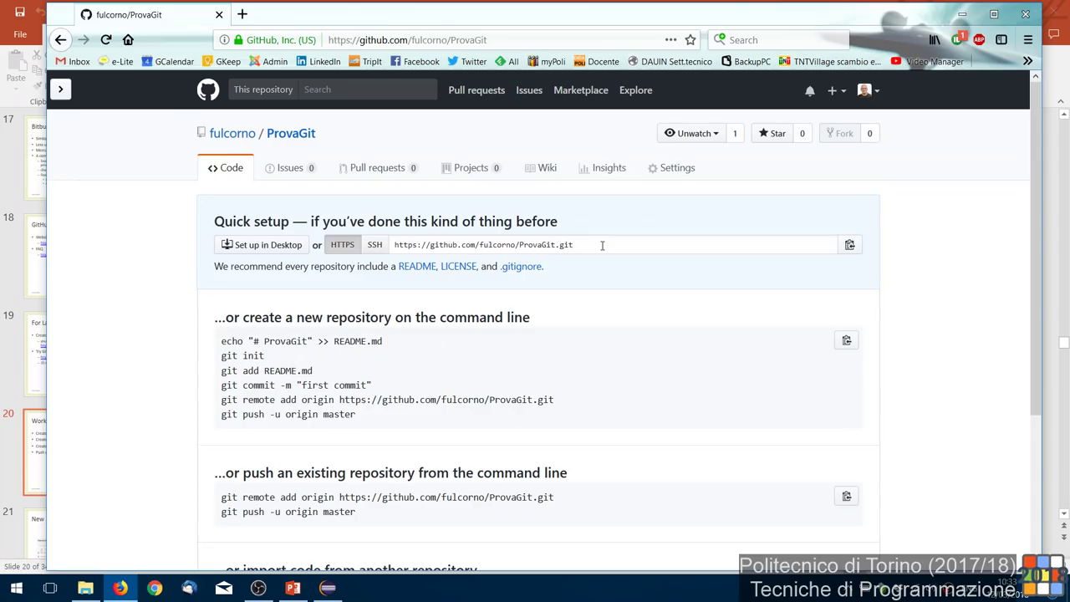
left_click(602, 245)
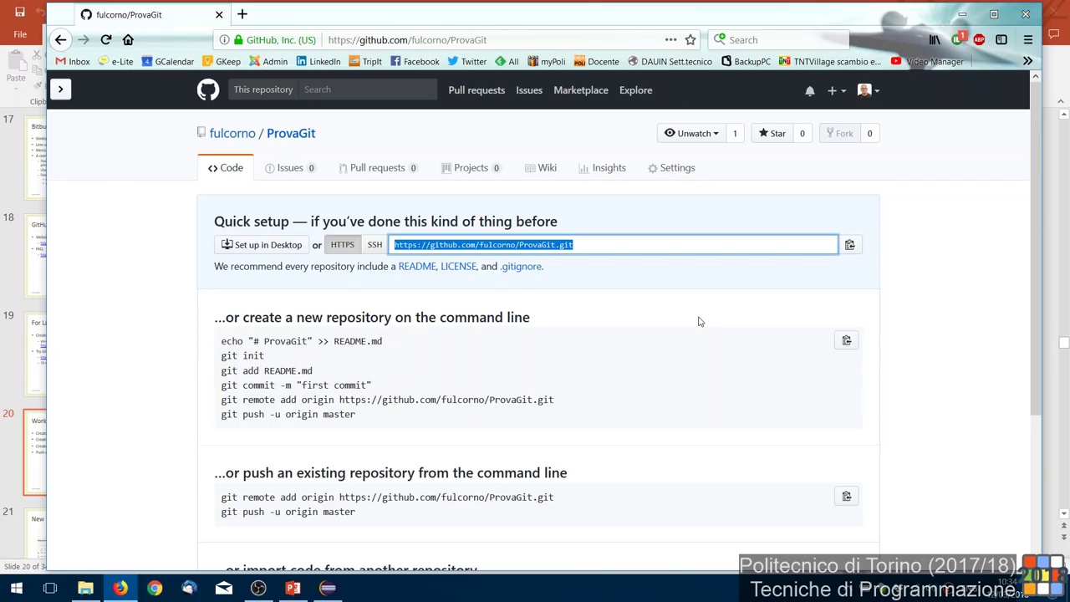
left_click(649, 248)
key("alt+Tab")
key("alt+Tab")
key("alt+Tab")
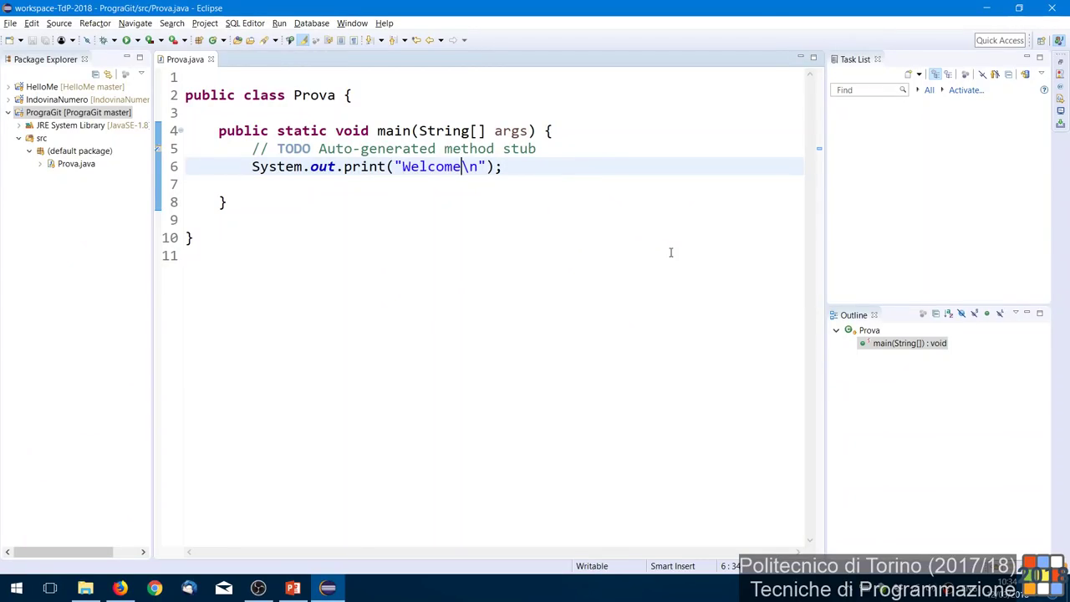
Start pushing the PrograGit project's master branch, accepting the remote origin with the ProvaGit GitHub URL and the stored credentials
left_click(67, 114)
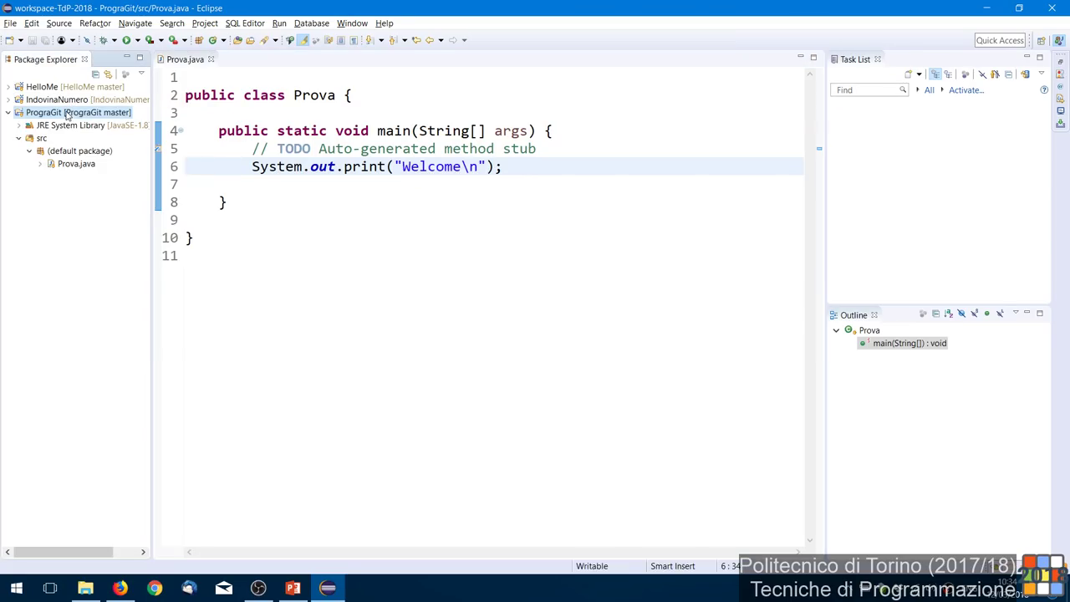
right_click(66, 115)
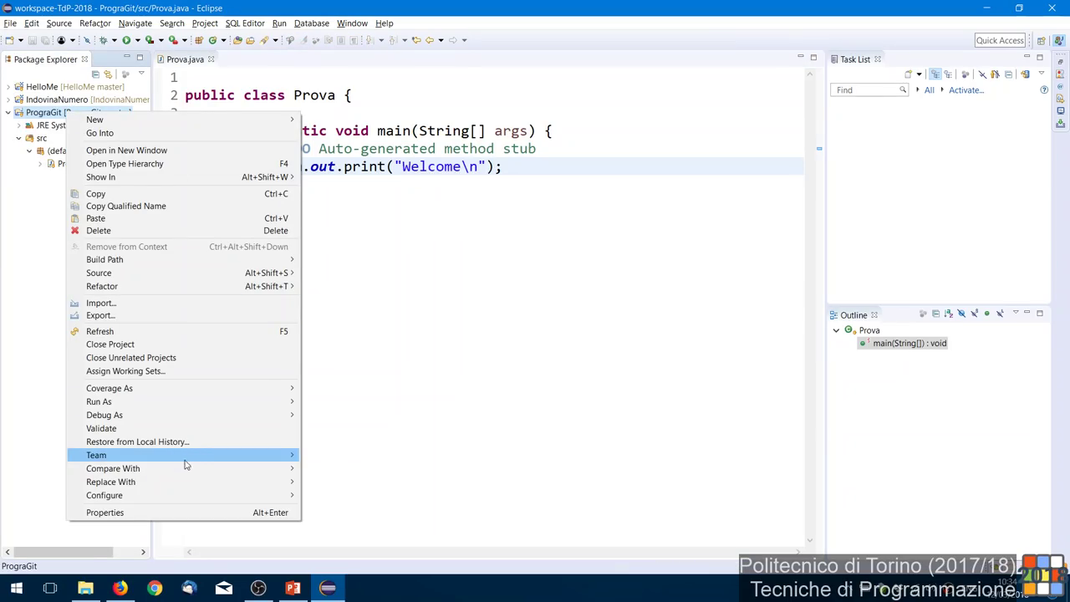
mouse_move(183, 455)
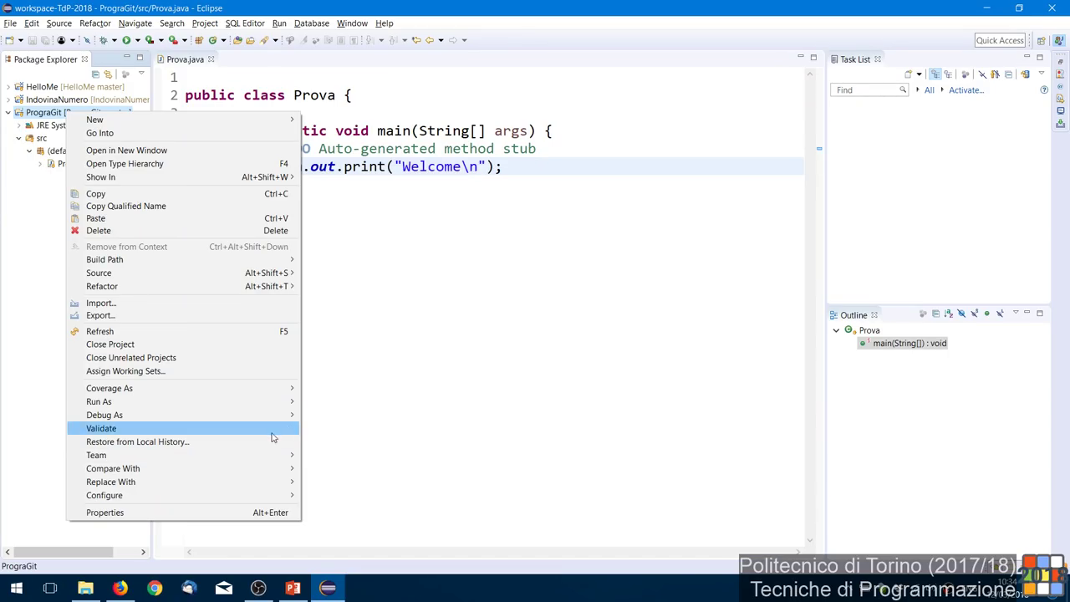
mouse_move(269, 456)
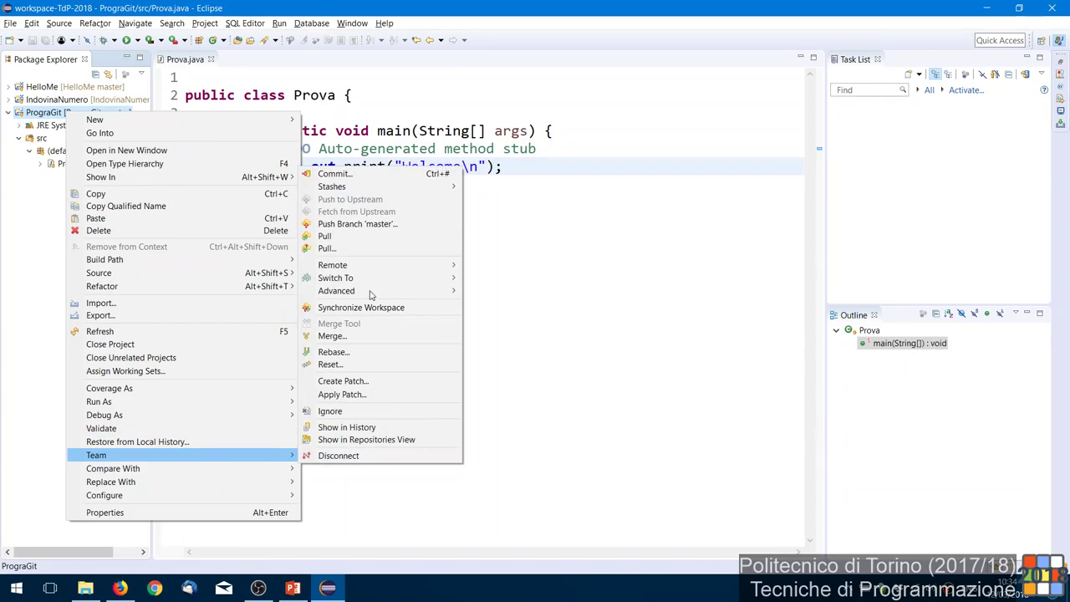
left_click(381, 224)
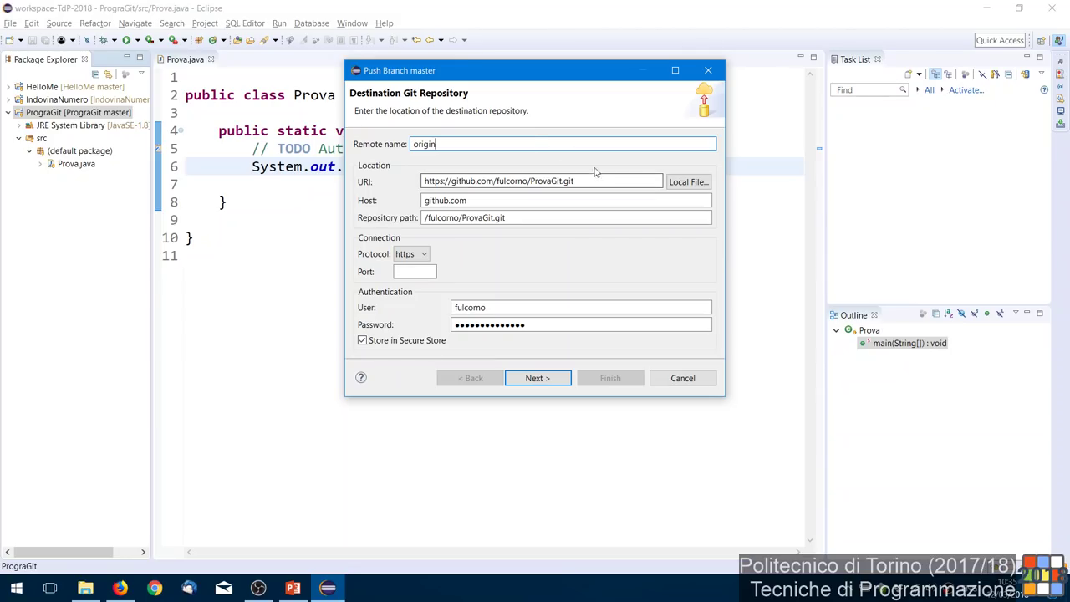
left_click_drag(599, 181, 425, 180)
left_click(503, 181)
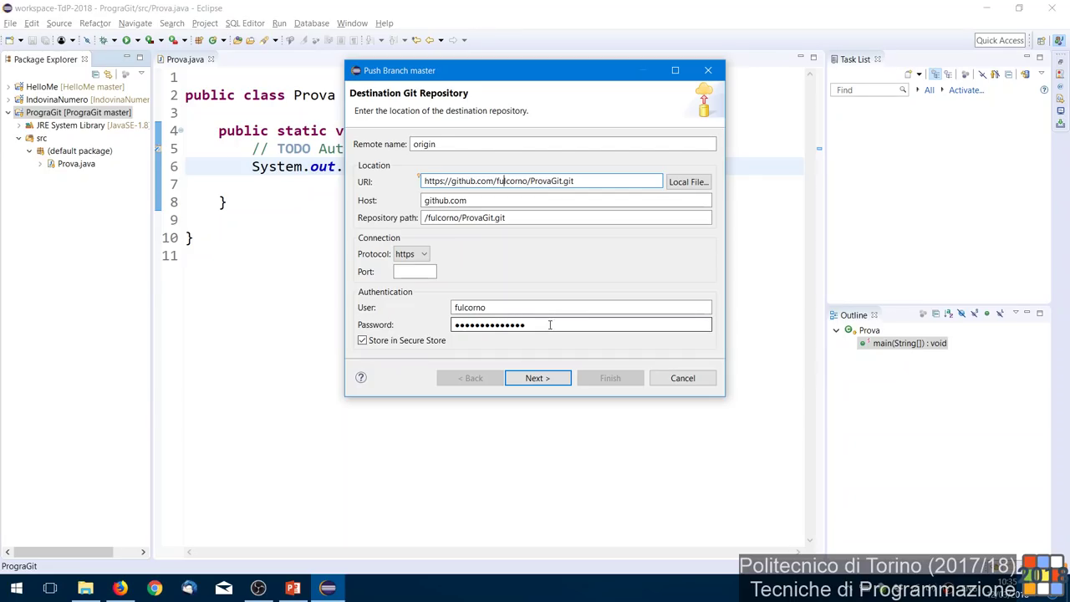
triple_click(624, 177)
triple_click(618, 311)
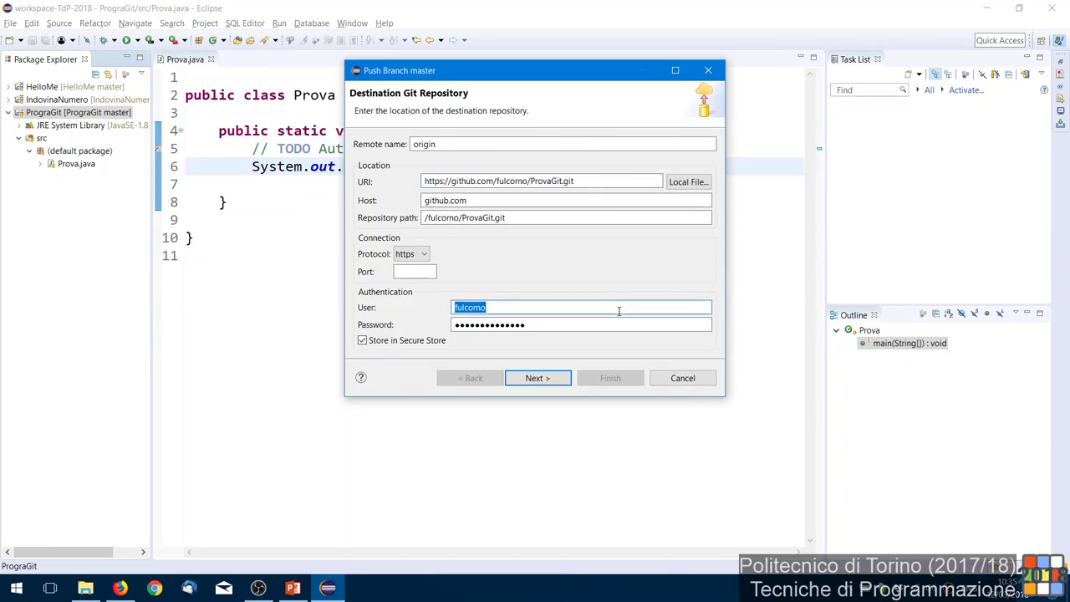
left_click(547, 379)
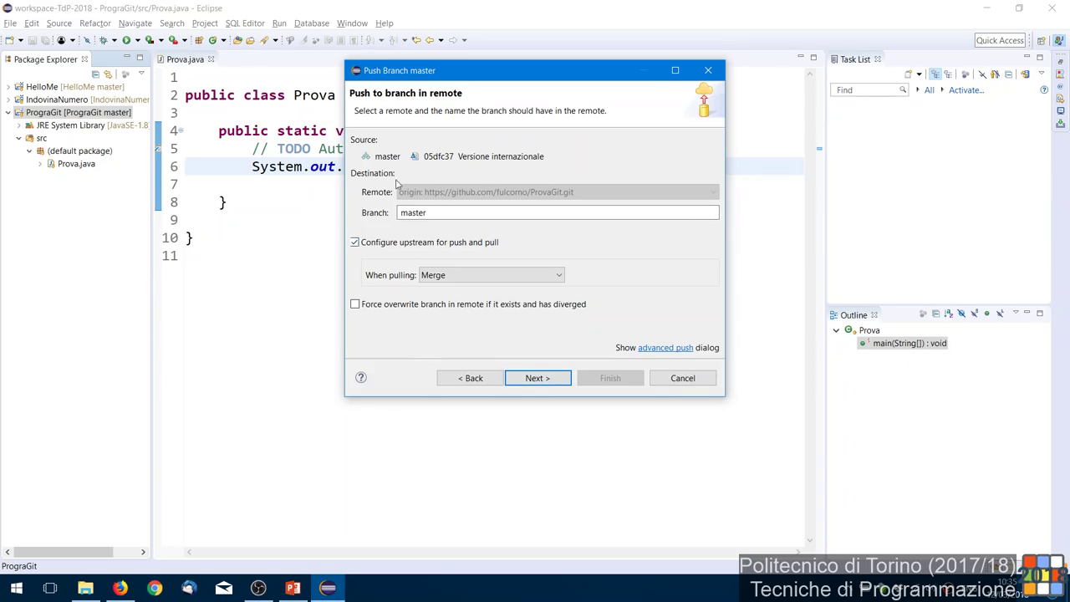
Push to the remote master branch with upstream configured and Merge when pulling, and switch to the ProvaGit page in Firefox
left_click_drag(342, 251, 311, 249)
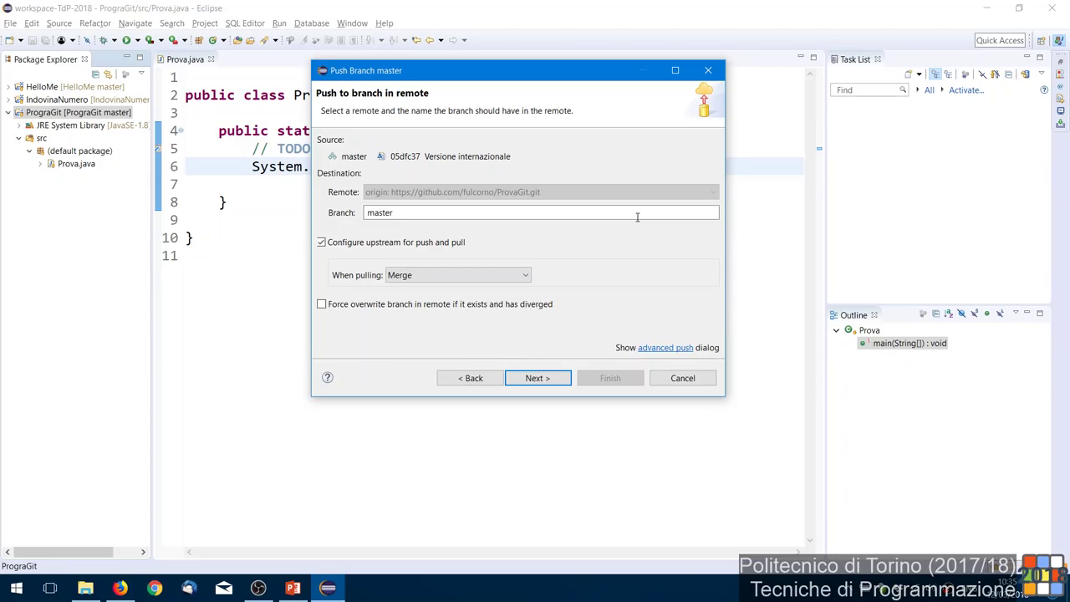
left_click(540, 378)
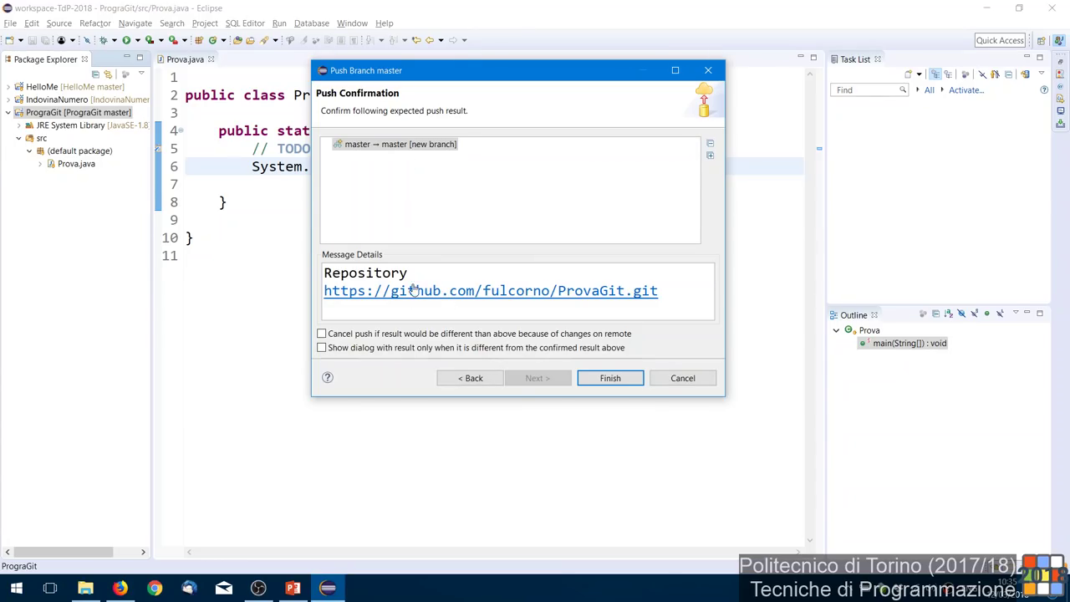
left_click(635, 377)
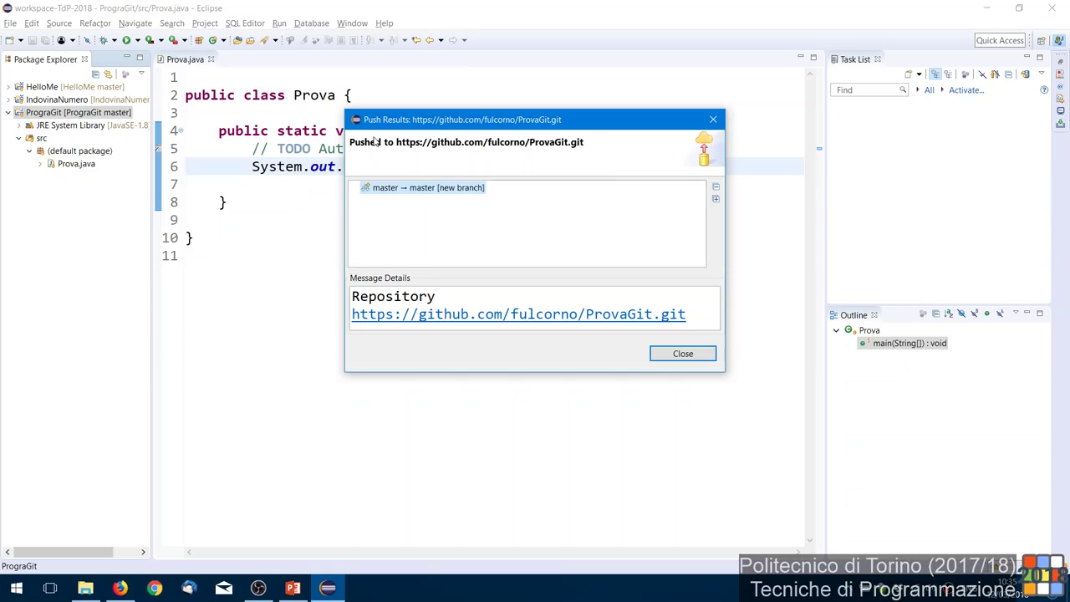
left_click(683, 354)
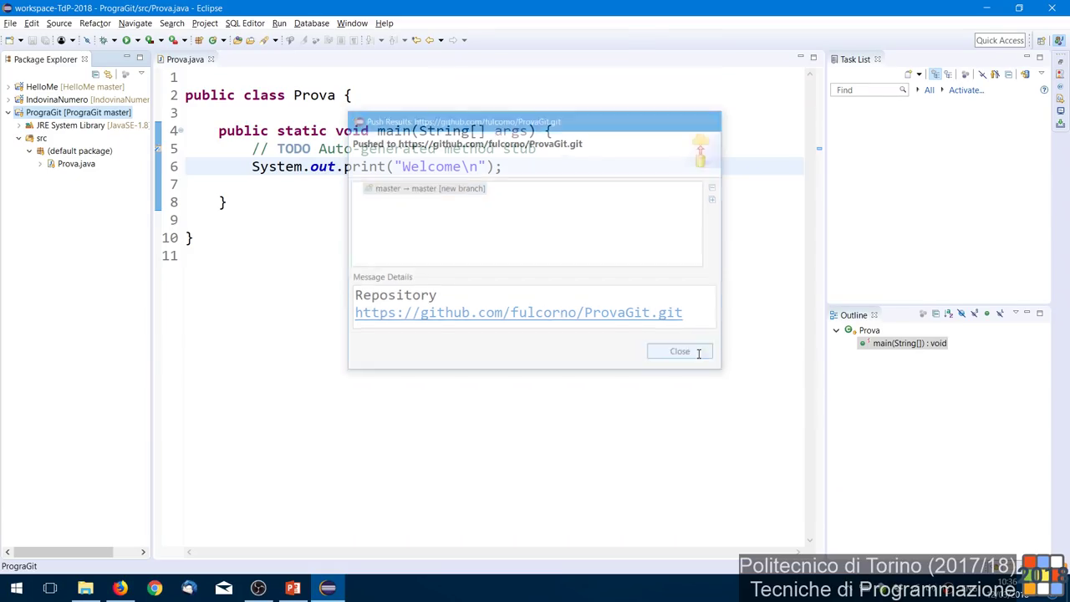
left_click(120, 587)
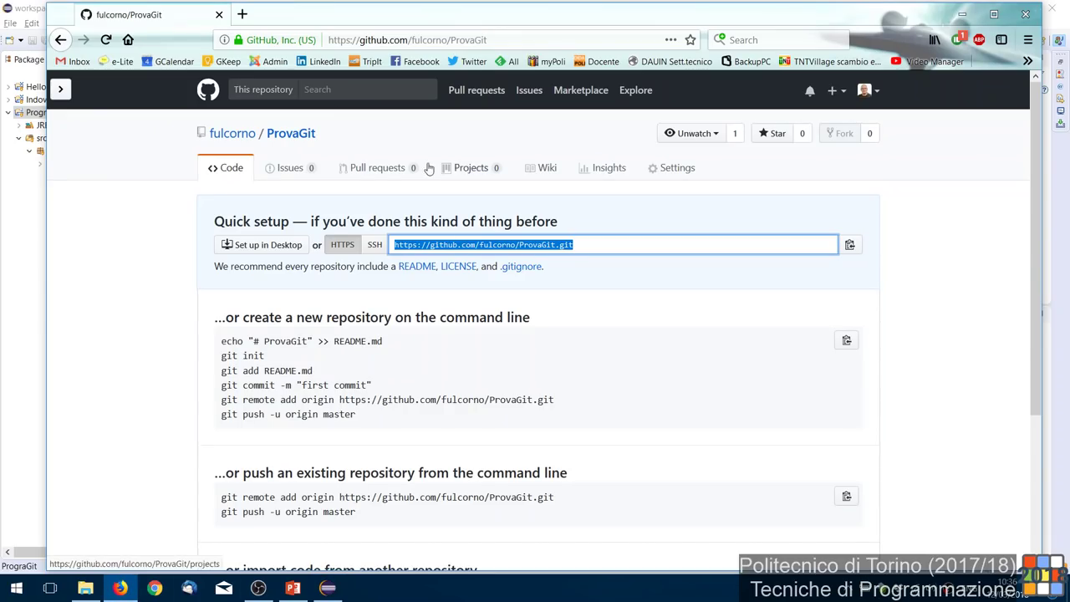
Reload the ProvaGit repository page, check the master branch's commit history, and return to the repository overview
left_click(105, 40)
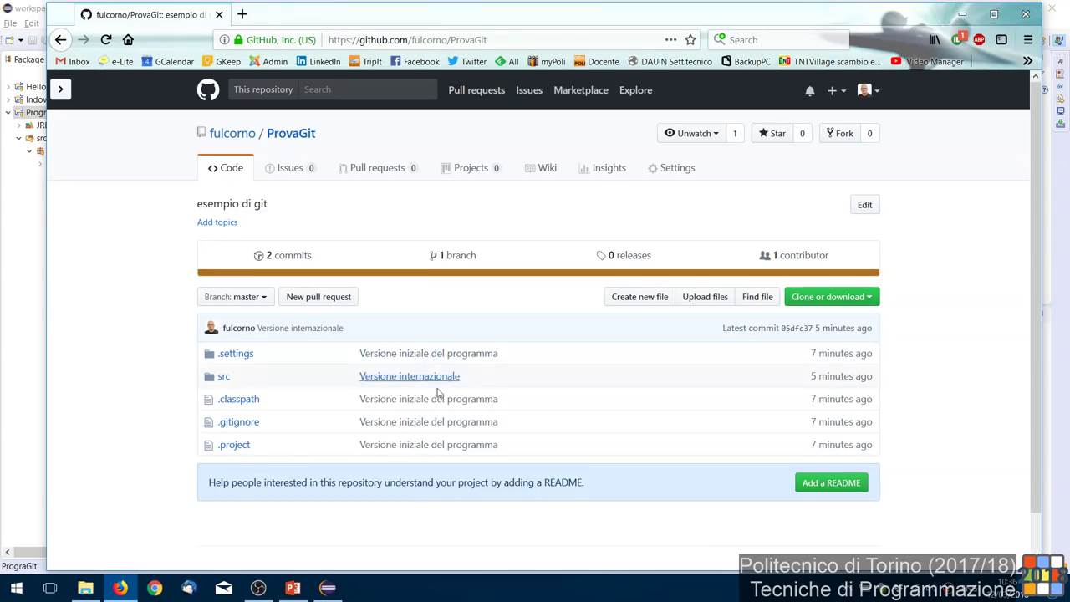
left_click(289, 258)
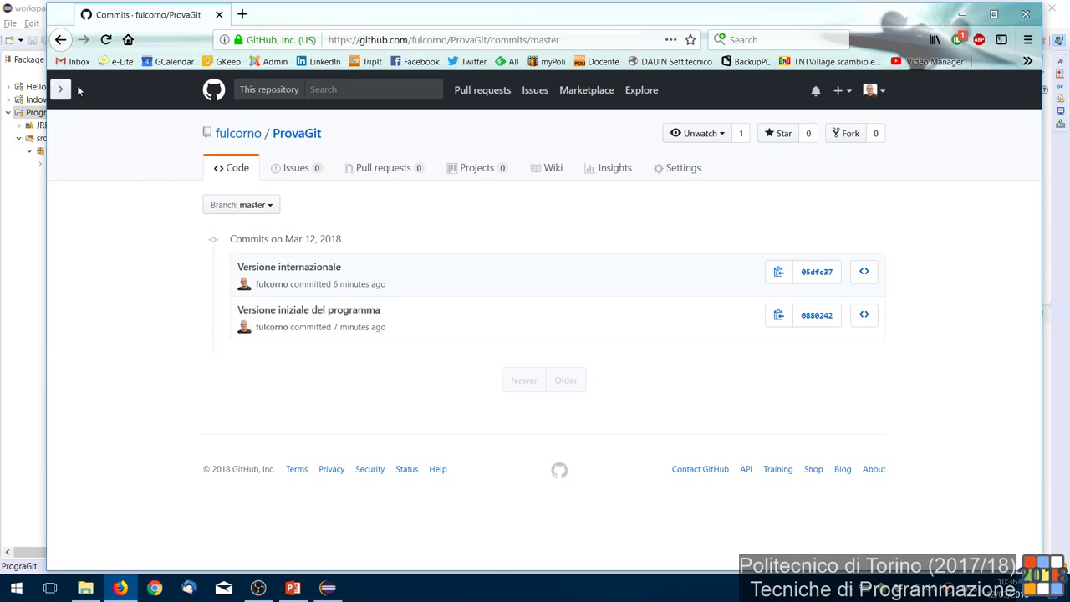
left_click(60, 40)
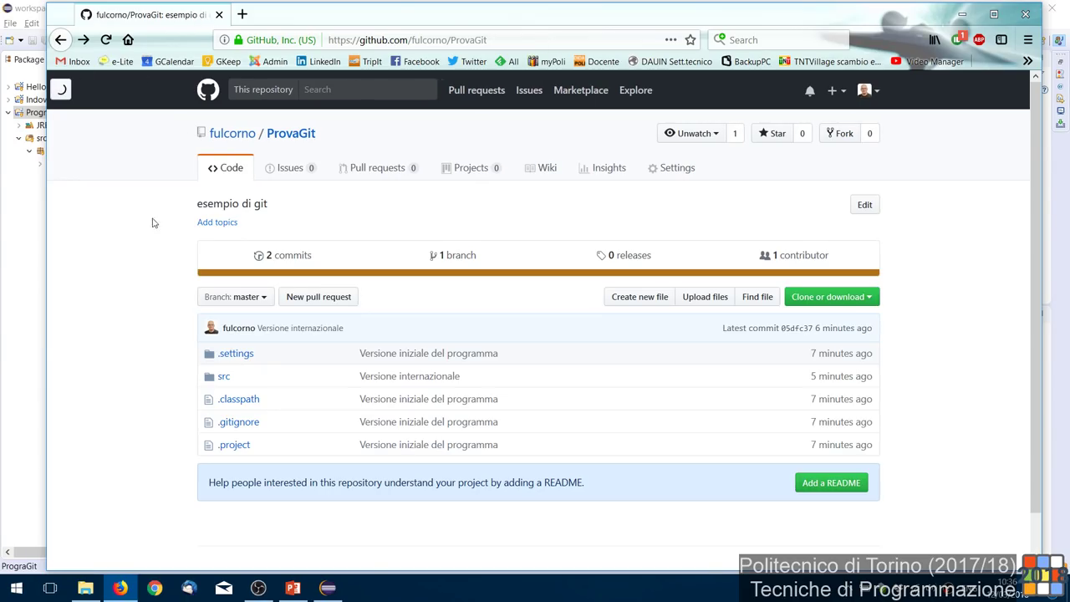
View the pushed Prova.java source in the src folder on GitHub and go back to the repository overview
left_click(227, 379)
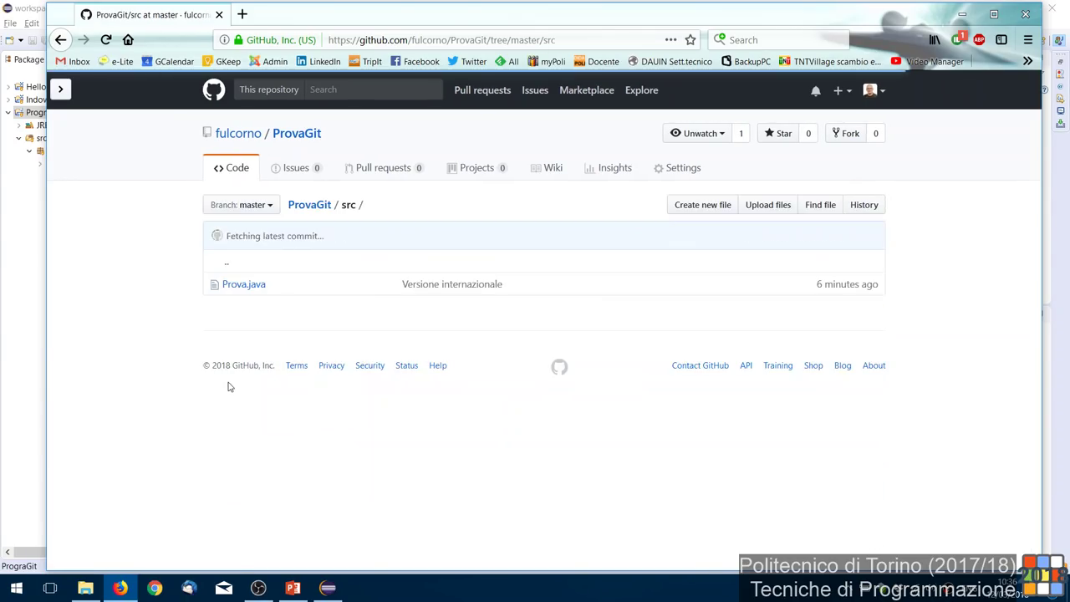
left_click(240, 286)
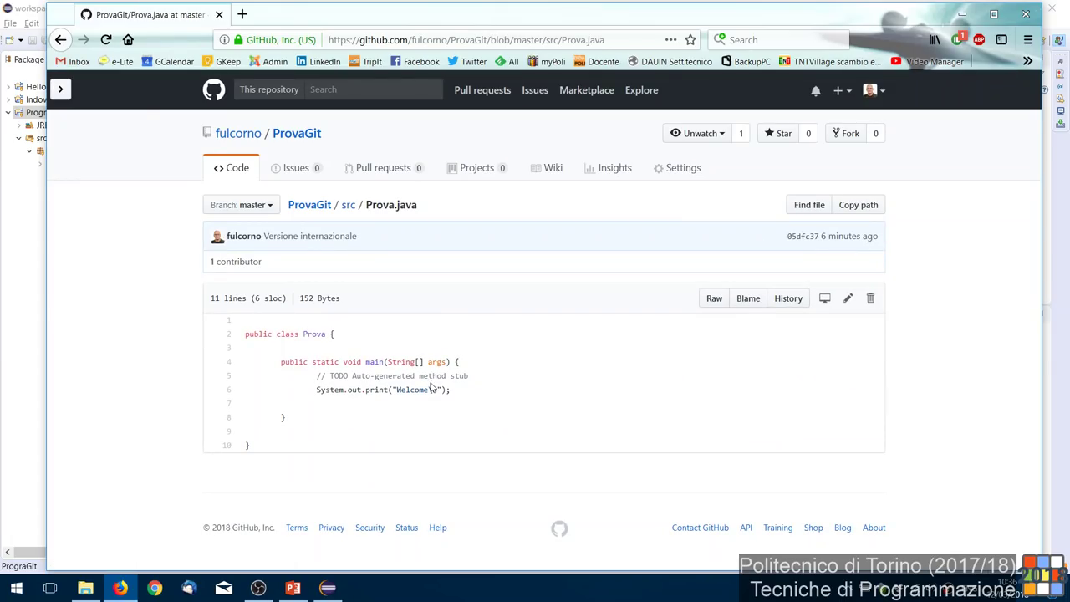
left_click(60, 40)
left_click(60, 40)
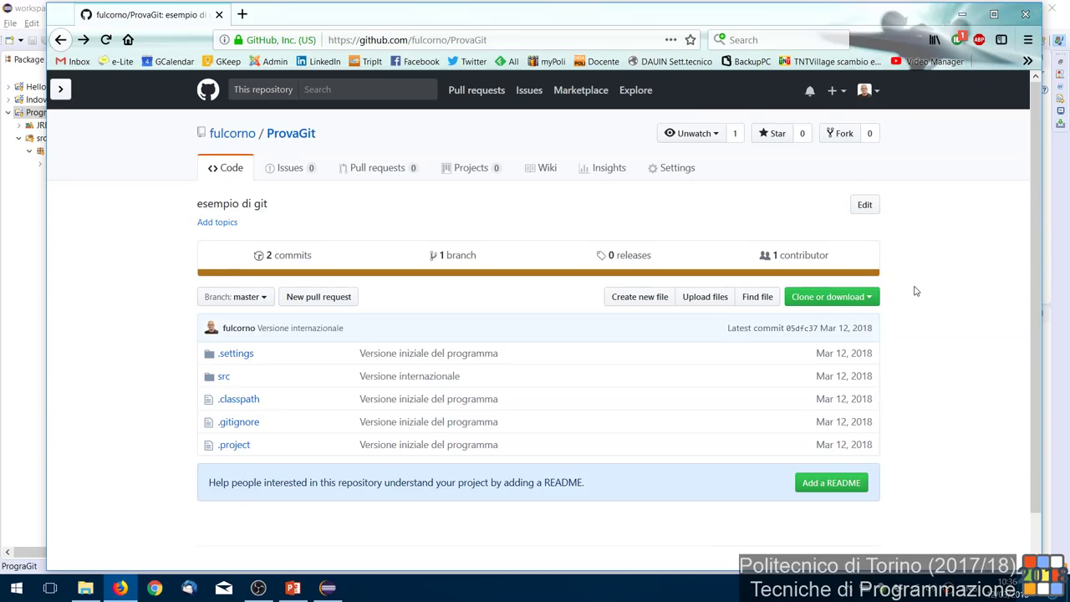
Minimize the Eclipse and Firefox windows and show slide 24, Workflow 1: "Work on a project", in PowerPoint
key("alt")
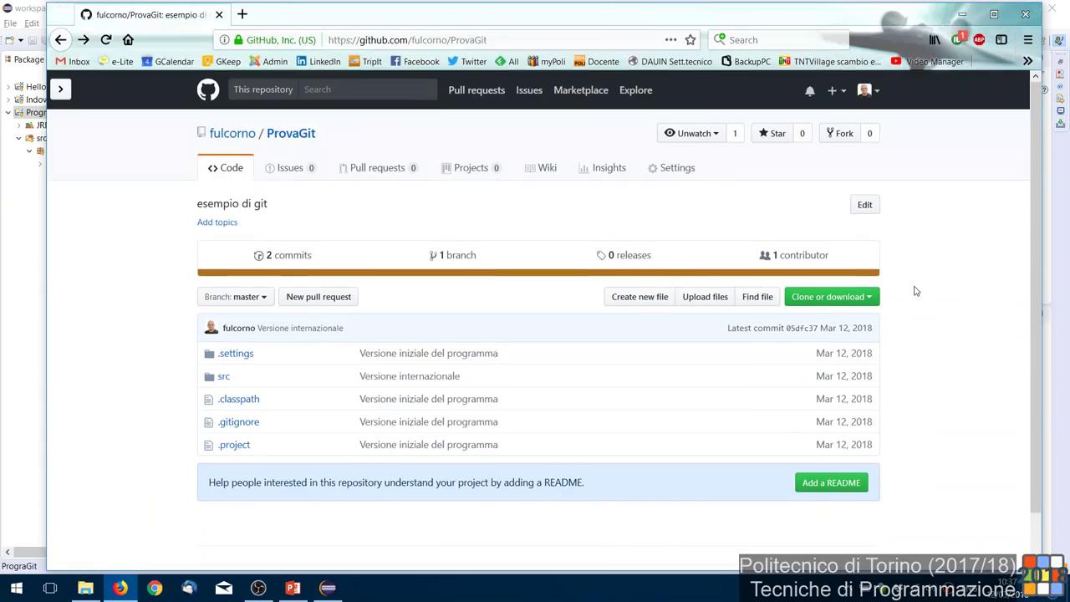
key("alt+Tab")
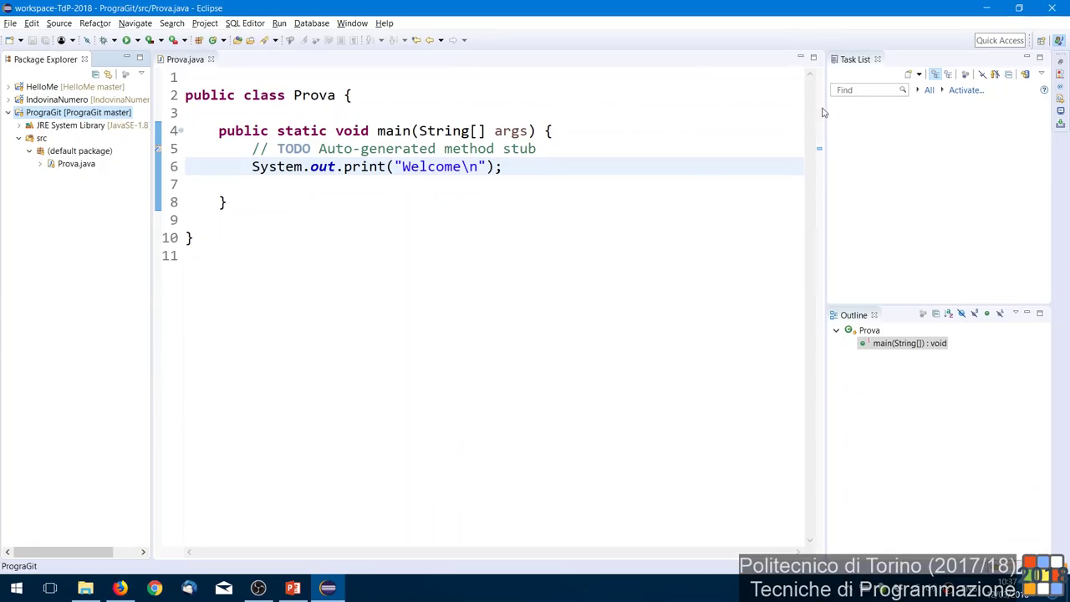
left_click(986, 9)
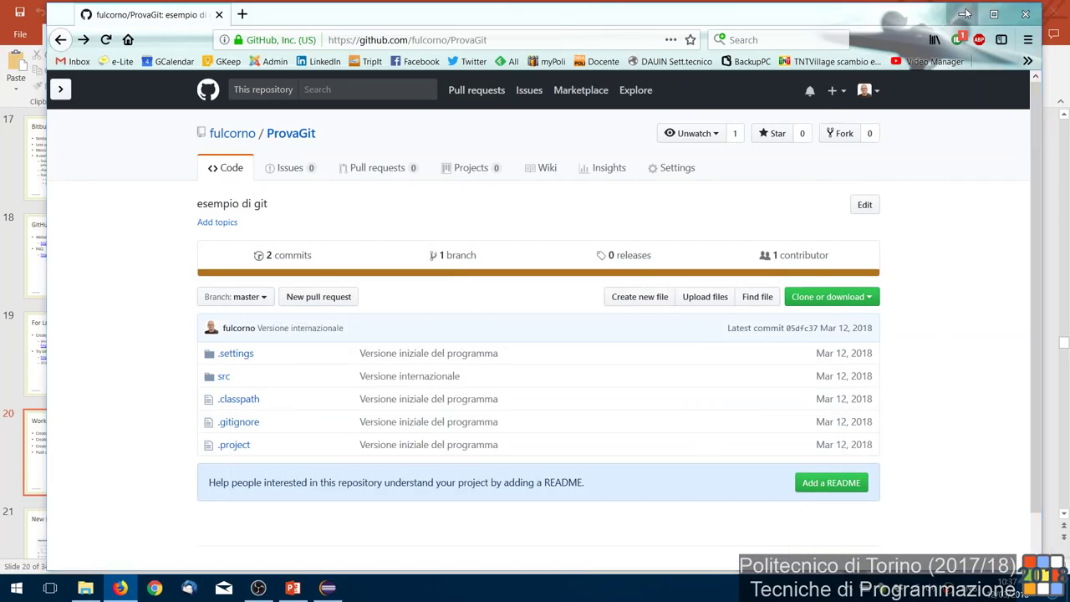
left_click(963, 13)
scroll(906, 231, "down", 4)
scroll(904, 230, "down", 2)
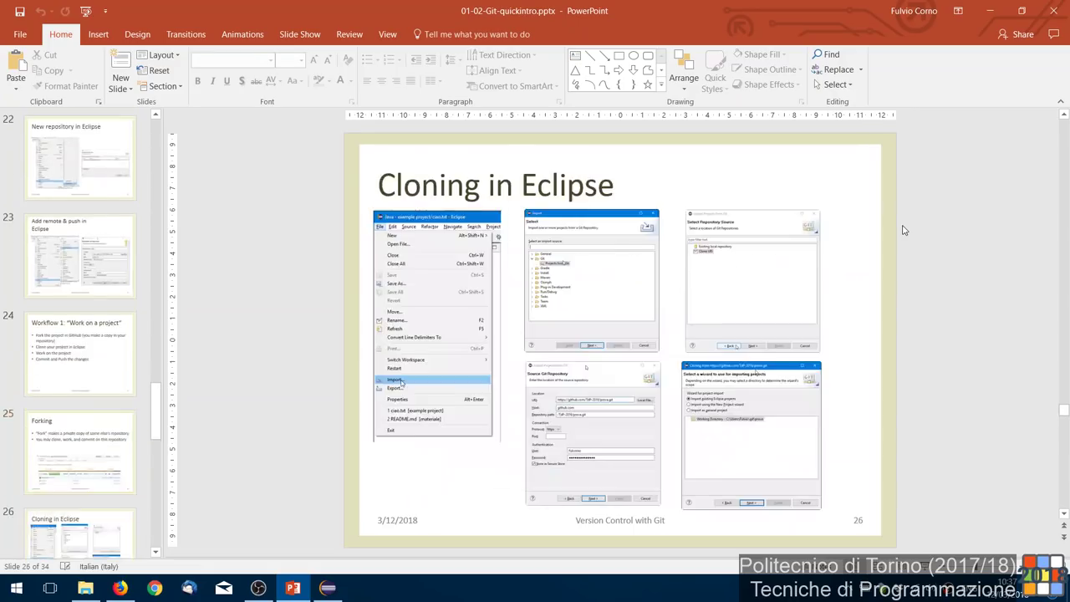
scroll(902, 229, "up", 2)
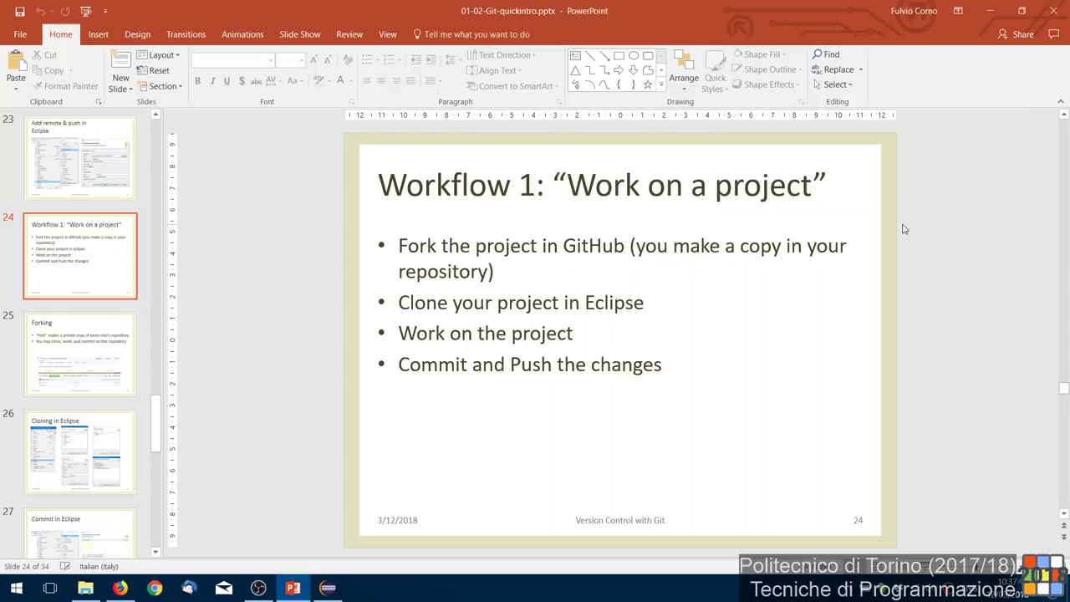
Switch to GitHub in Firefox and change the dashboard context to the TdP-2018 organization
key("alt+Tab")
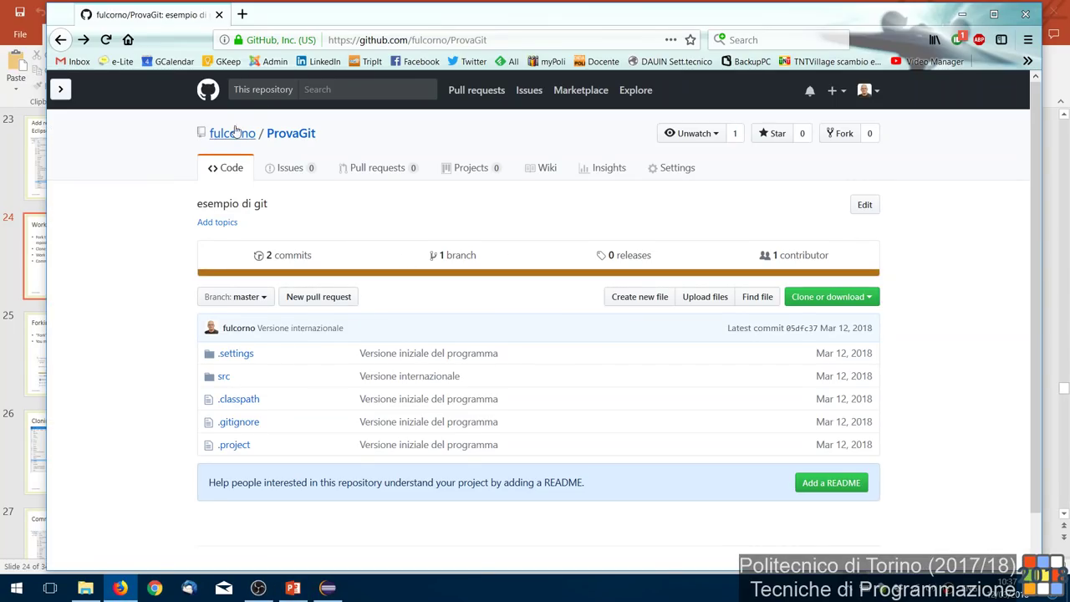
left_click(213, 96)
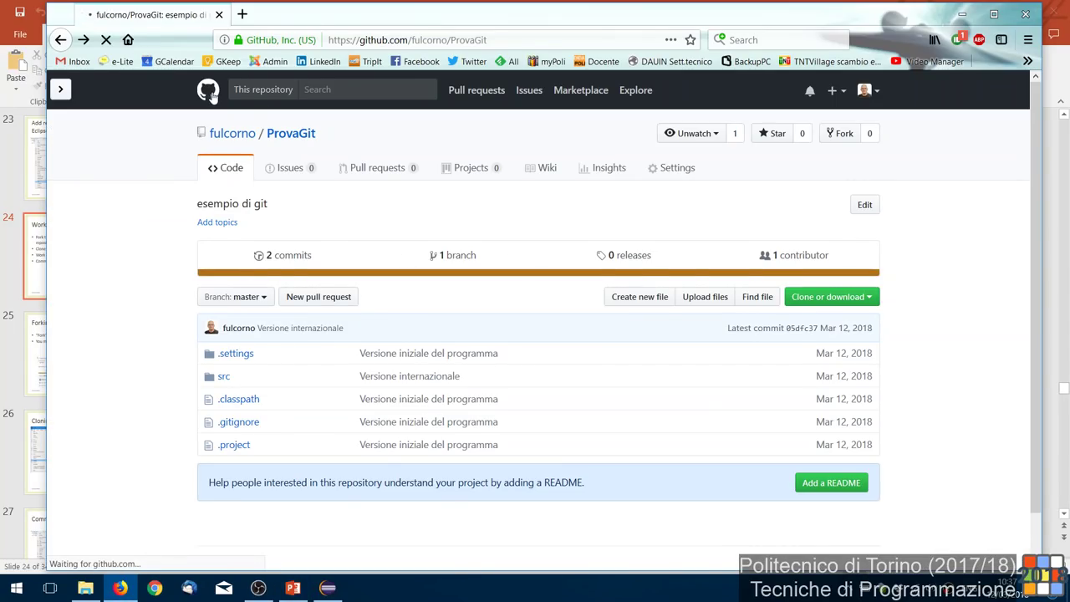
left_click(264, 141)
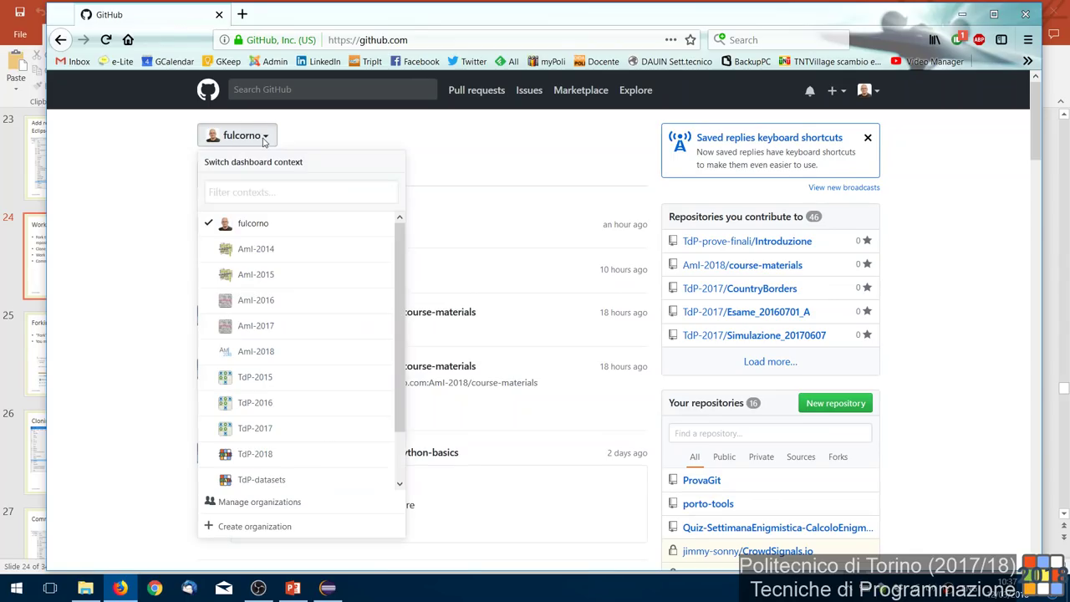
scroll(400, 269, "down", 1)
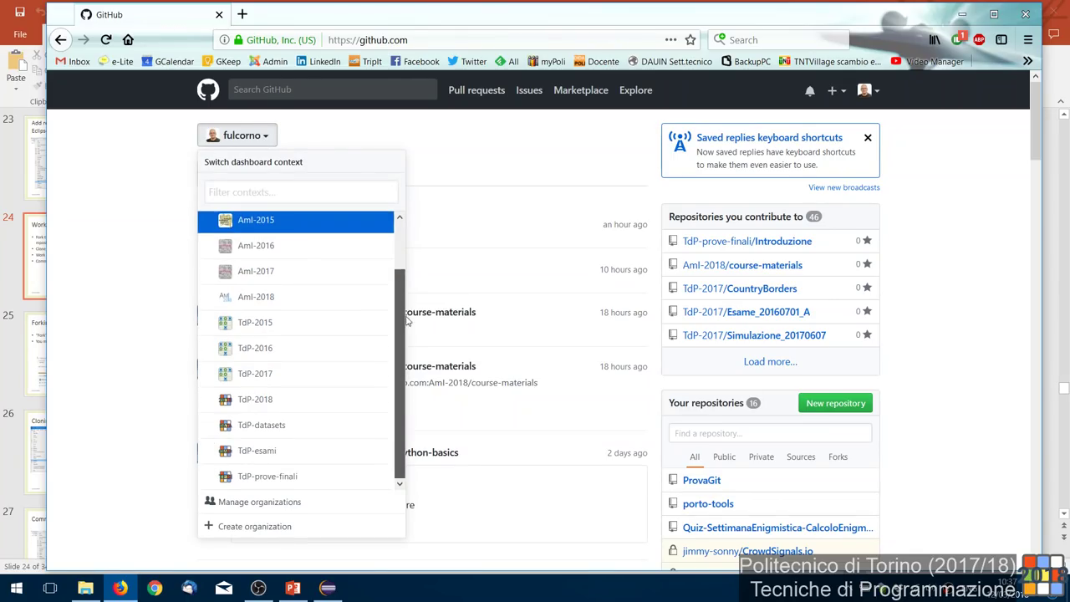
left_click(277, 401)
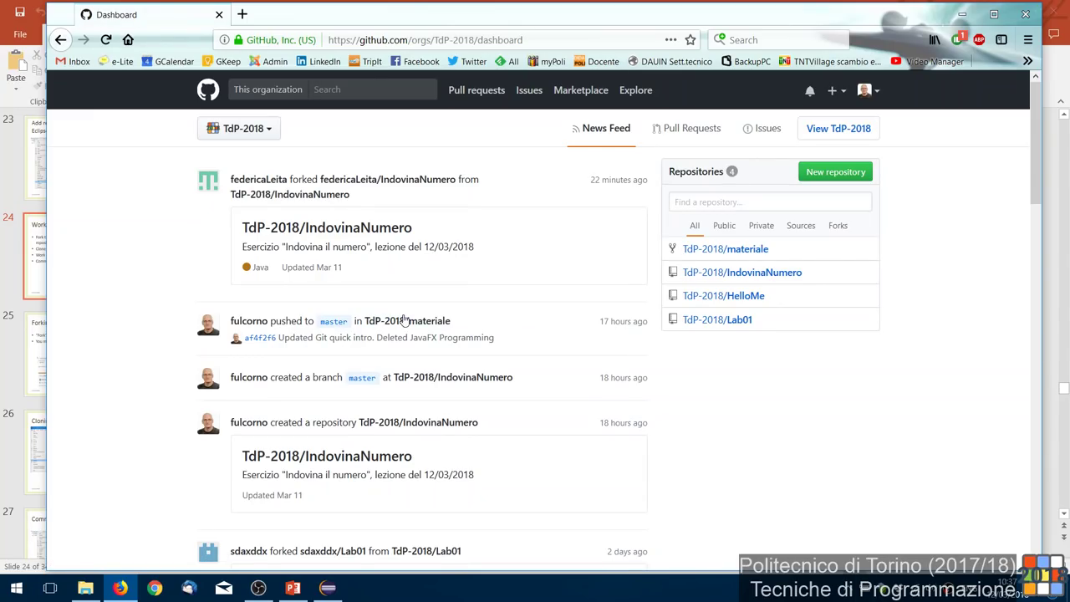
Open the TdP-2018/IndovinaNumero repository and read the exercise description in its README
left_click(381, 457)
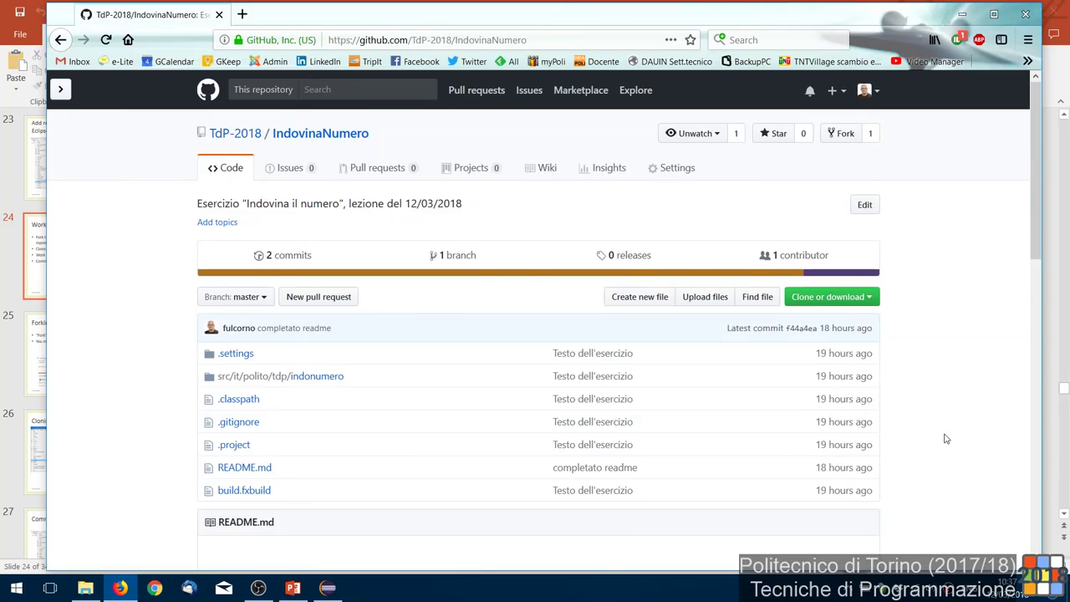
scroll(870, 331, "down", 2)
scroll(869, 332, "down", 3)
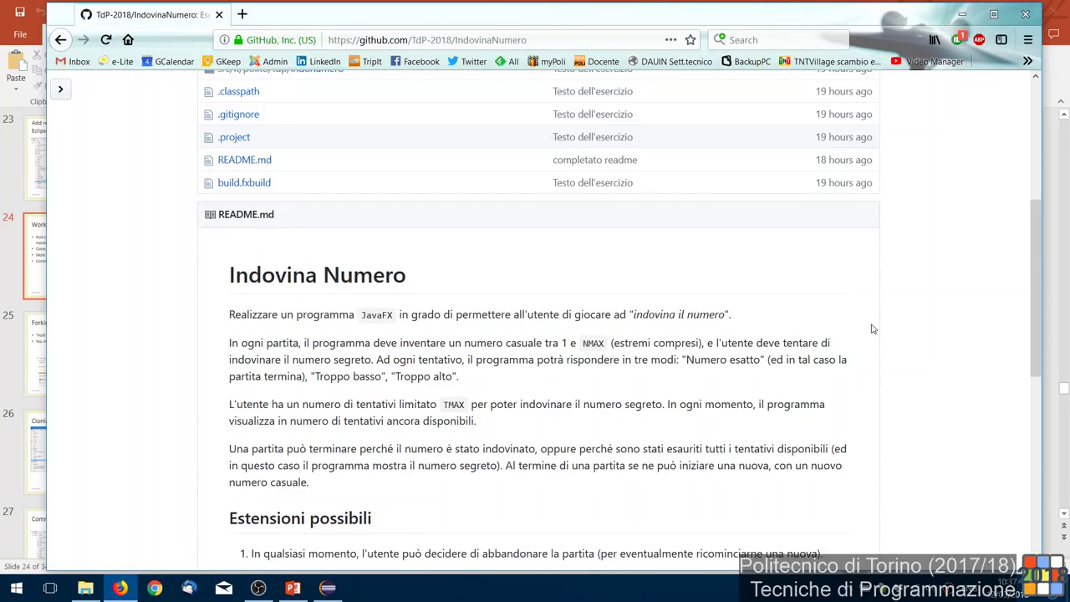
scroll(872, 326, "down", 2)
scroll(875, 335, "up", 2)
scroll(875, 334, "up", 3)
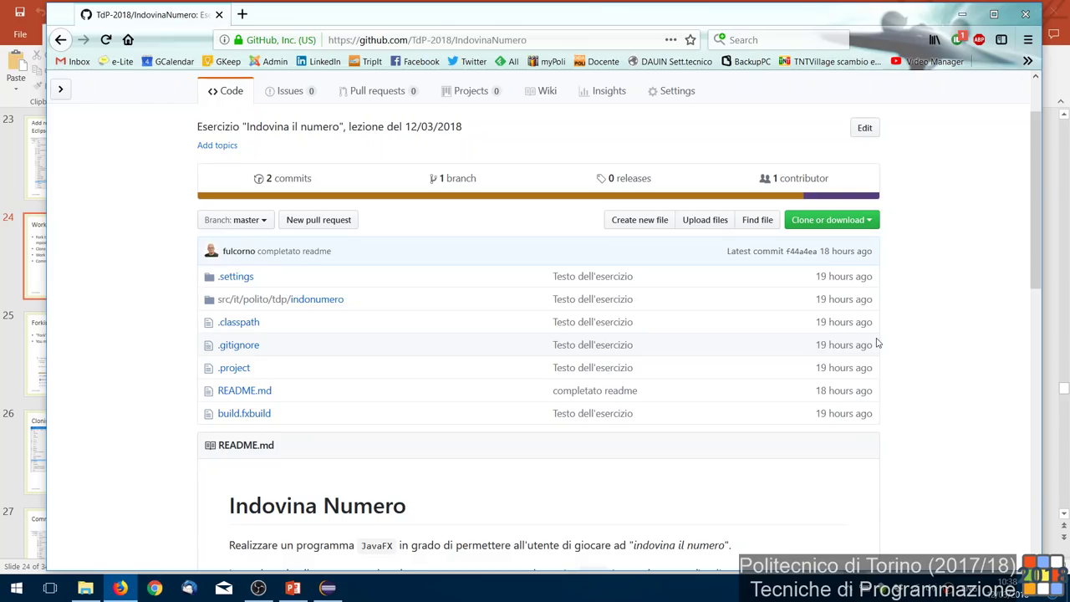
Switch to PowerPoint and review the "Fork the project in GitHub" bullet on the Workflow 1 slide
key("alt+Tab")
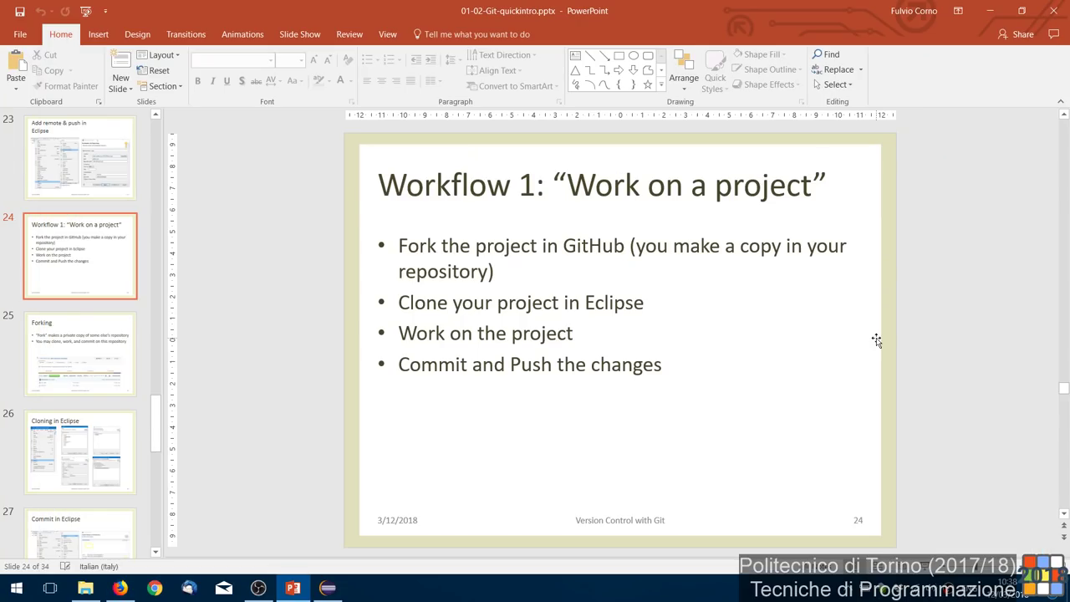
double_click(696, 248)
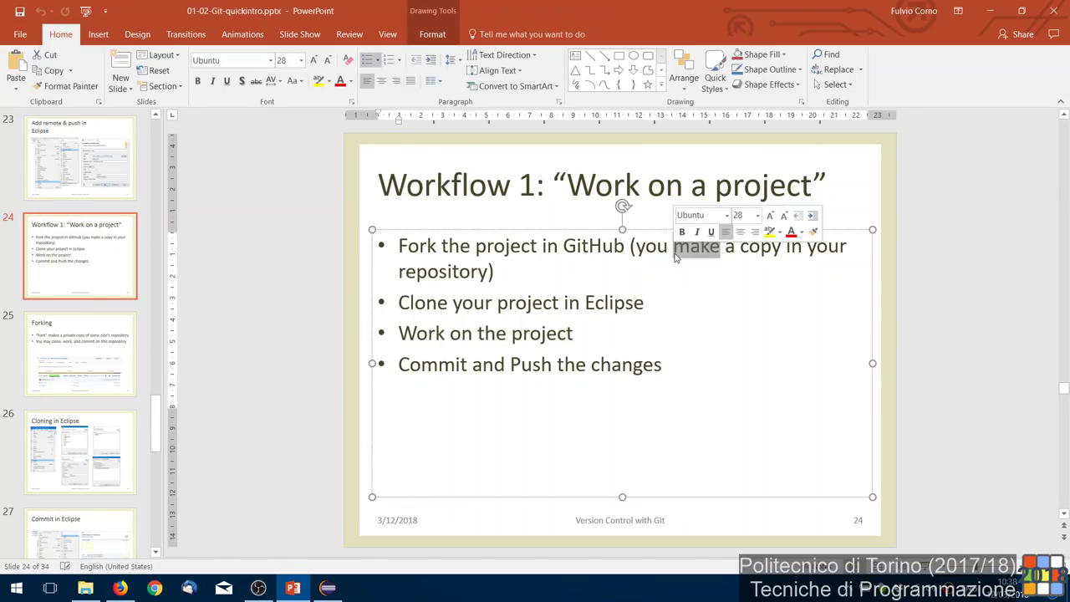
left_click(1017, 237)
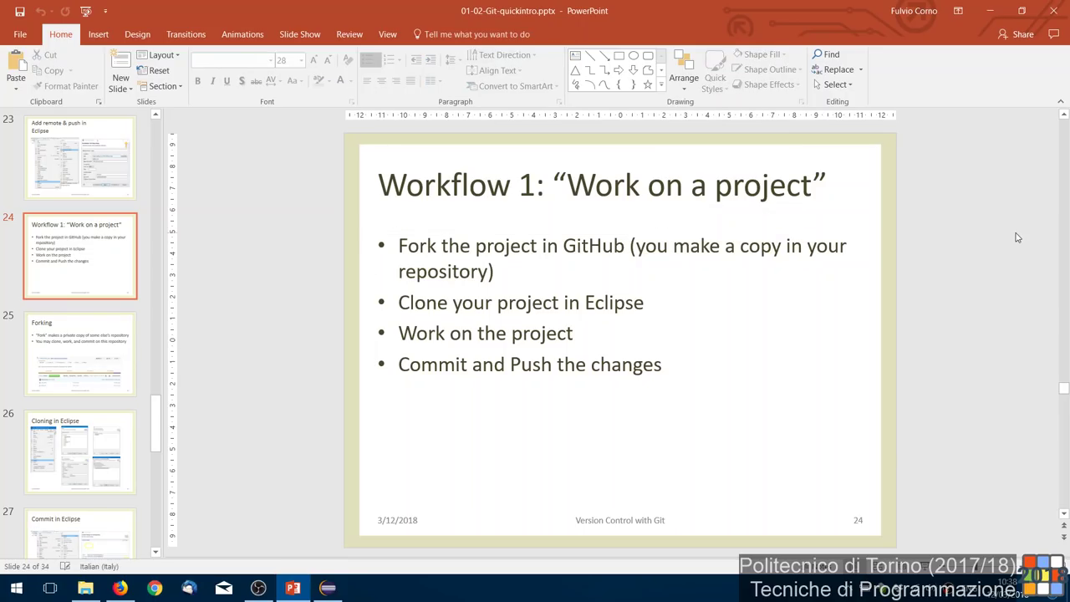